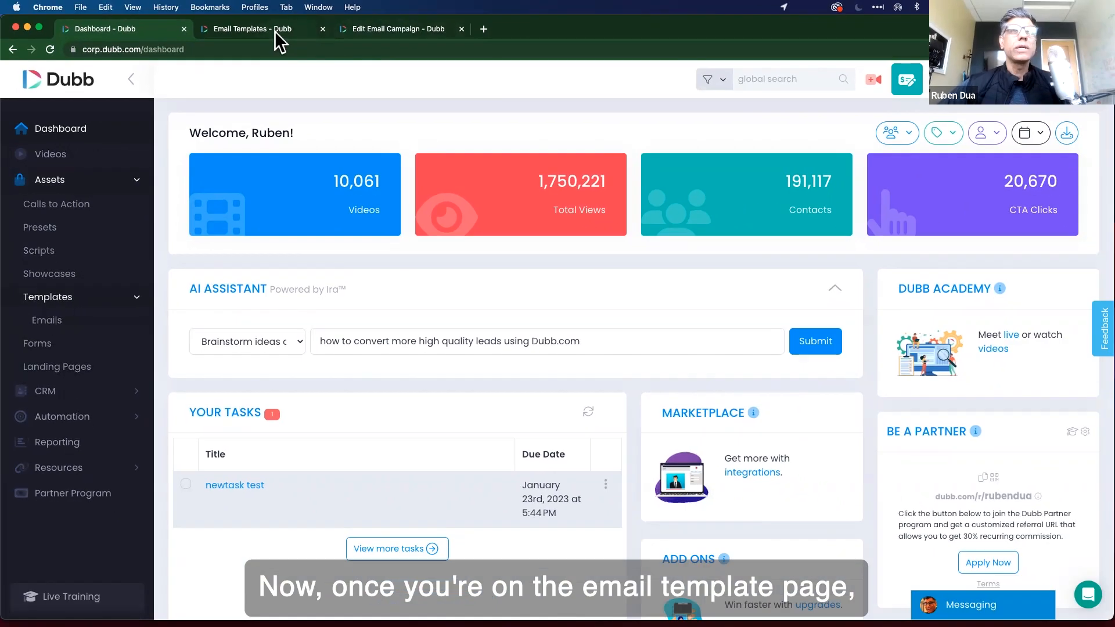
Go to page 3 of the Email Templates Library and preview the blank Simple template.
{"action": "scroll", "coordinate": [524, 407], "scroll_direction": "down", "scroll_amount": 5}
{"action": "scroll", "coordinate": [466, 348], "scroll_direction": "down", "scroll_amount": 5}
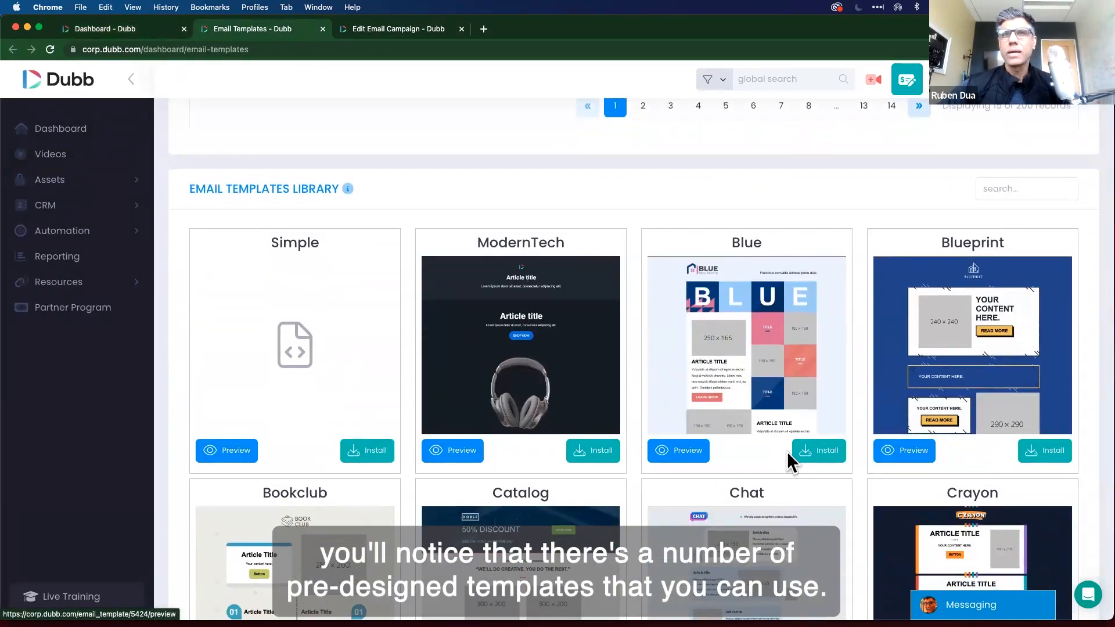
{"action": "scroll", "coordinate": [787, 452], "scroll_direction": "down", "scroll_amount": 4}
{"action": "scroll", "coordinate": [790, 459], "scroll_direction": "down", "scroll_amount": 12}
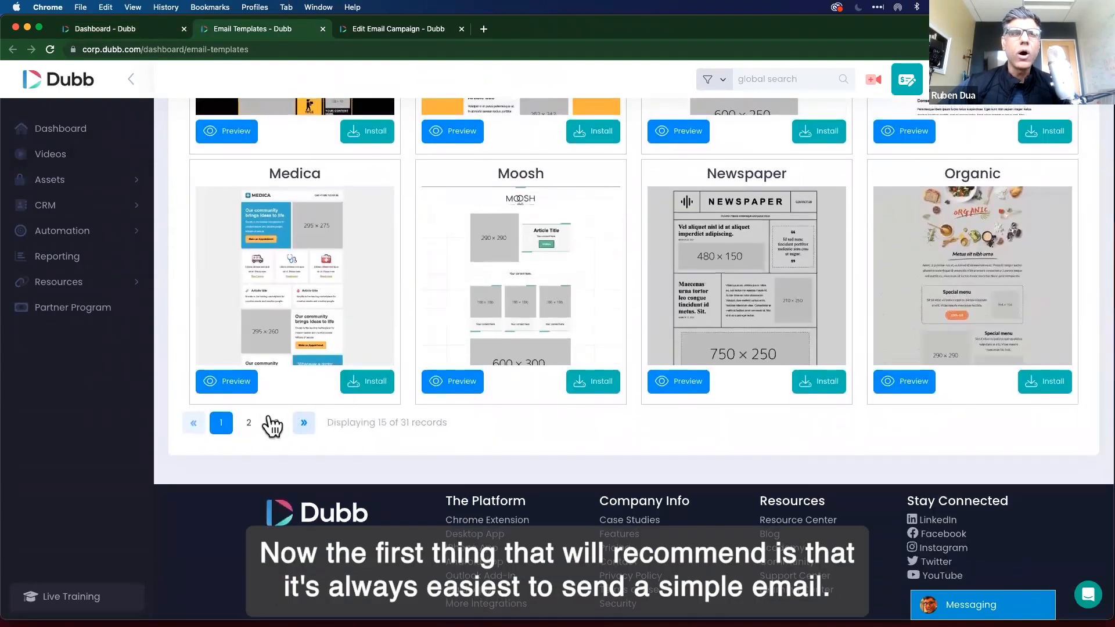
{"action": "left_click", "coordinate": [277, 422]}
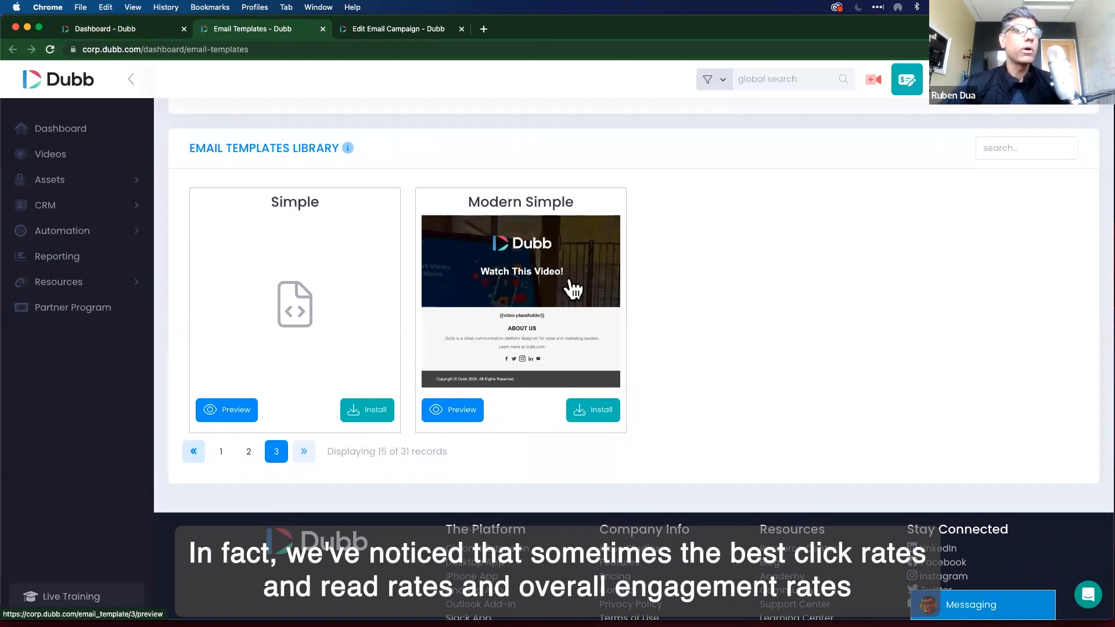
{"action": "left_click", "coordinate": [218, 408]}
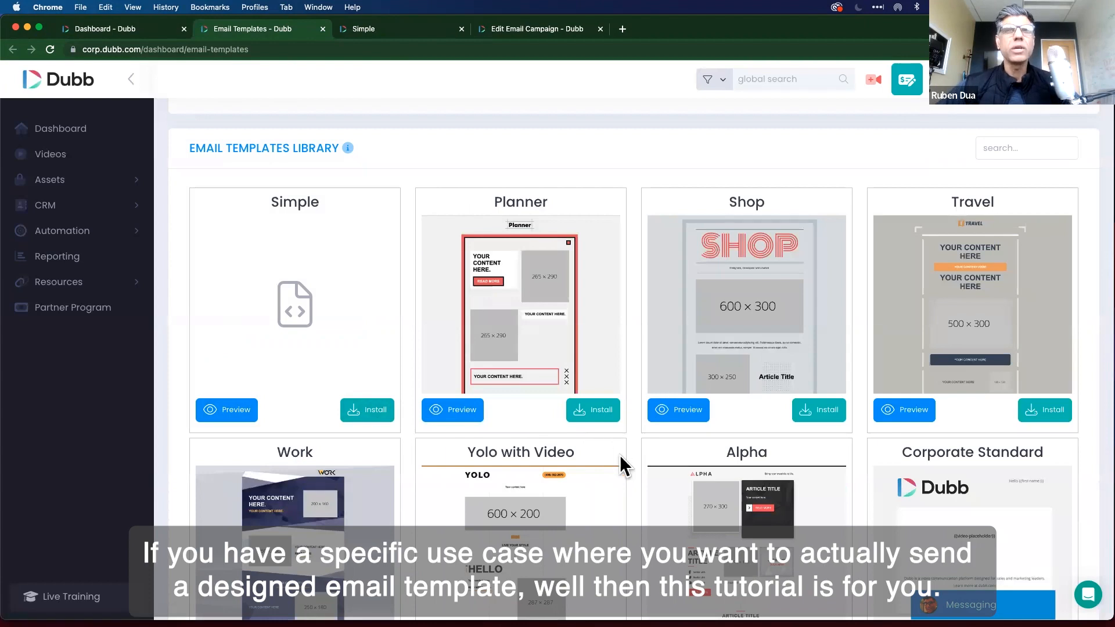
{"action": "scroll", "coordinate": [620, 465], "scroll_direction": "down", "scroll_amount": 1}
{"action": "scroll", "coordinate": [621, 459], "scroll_direction": "down", "scroll_amount": 5}
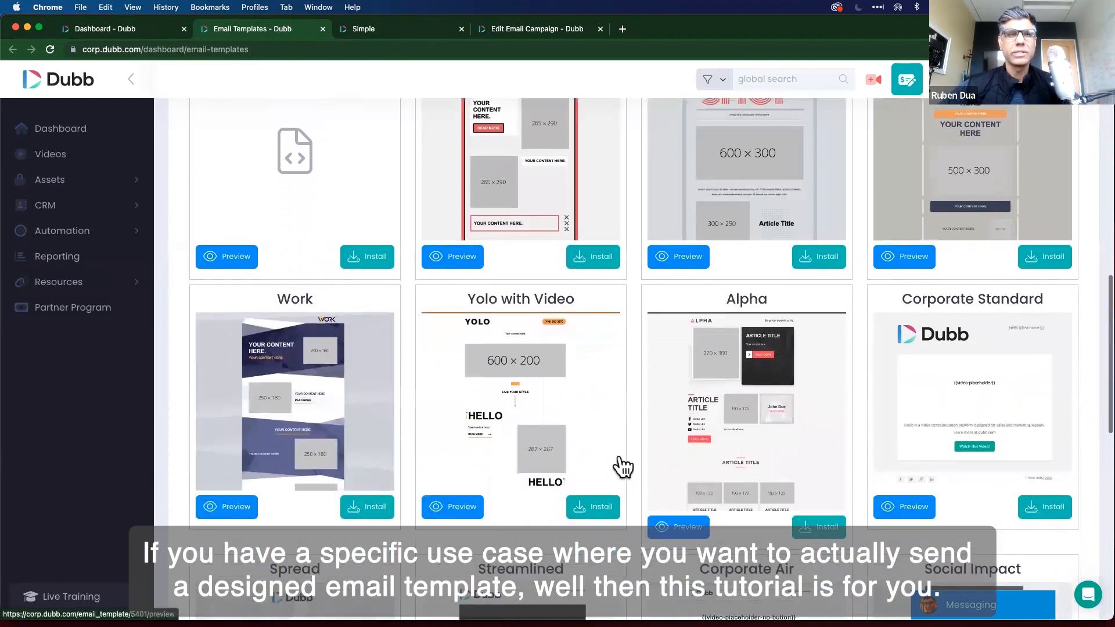
{"action": "scroll", "coordinate": [624, 459], "scroll_direction": "down", "scroll_amount": 2}
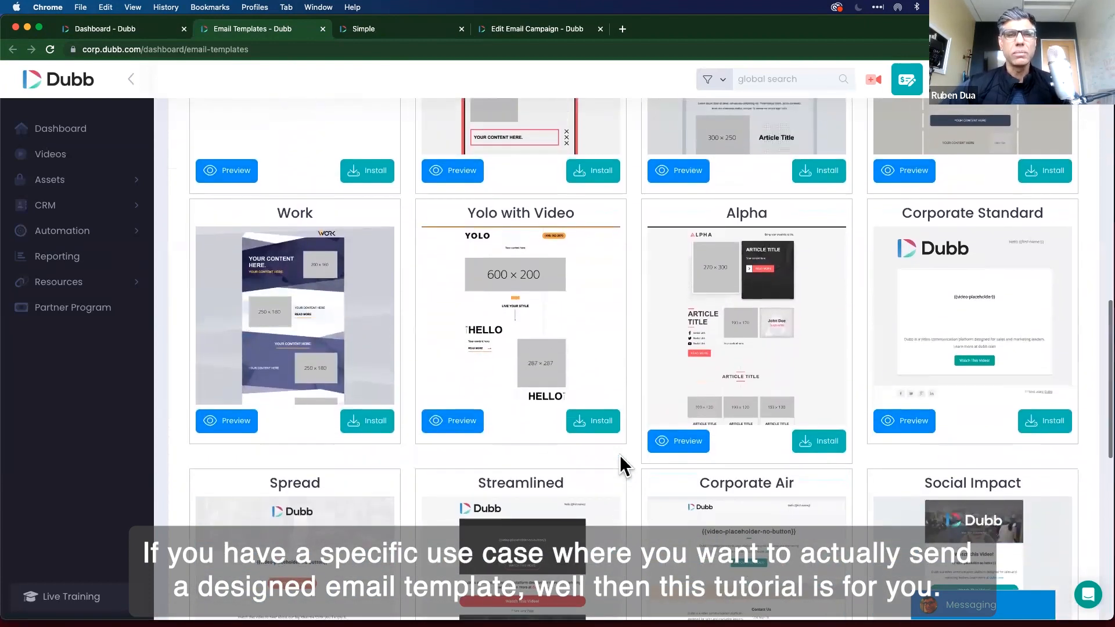
{"action": "scroll", "coordinate": [629, 462], "scroll_direction": "down", "scroll_amount": 2}
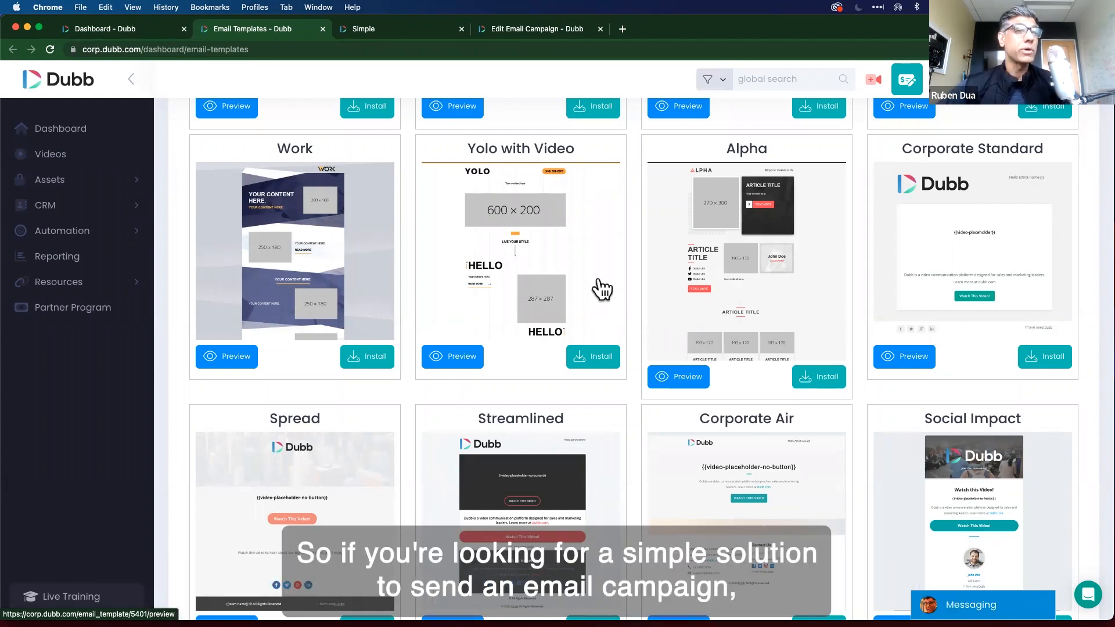
{"action": "scroll", "coordinate": [629, 422], "scroll_direction": "down", "scroll_amount": 8}
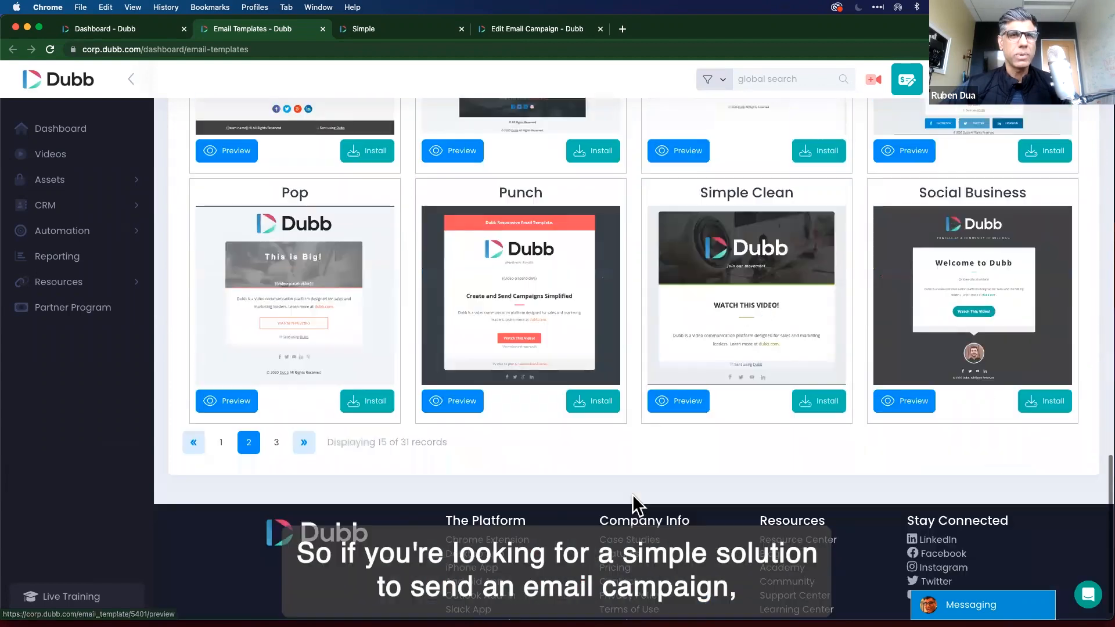
{"action": "left_click", "coordinate": [275, 423]}
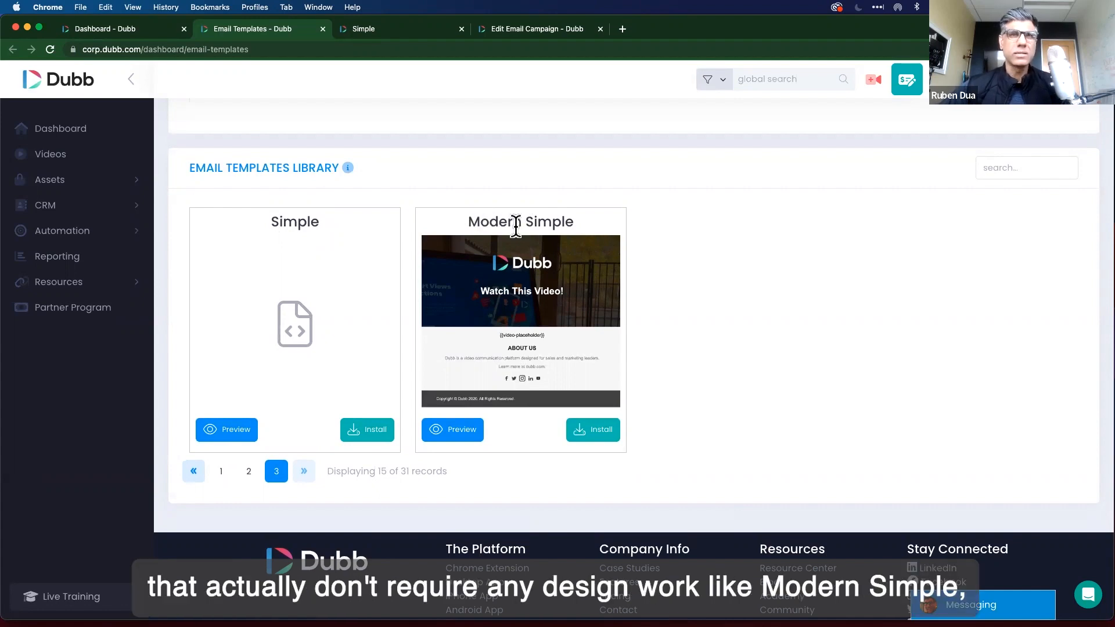
{"action": "left_click", "coordinate": [249, 472]}
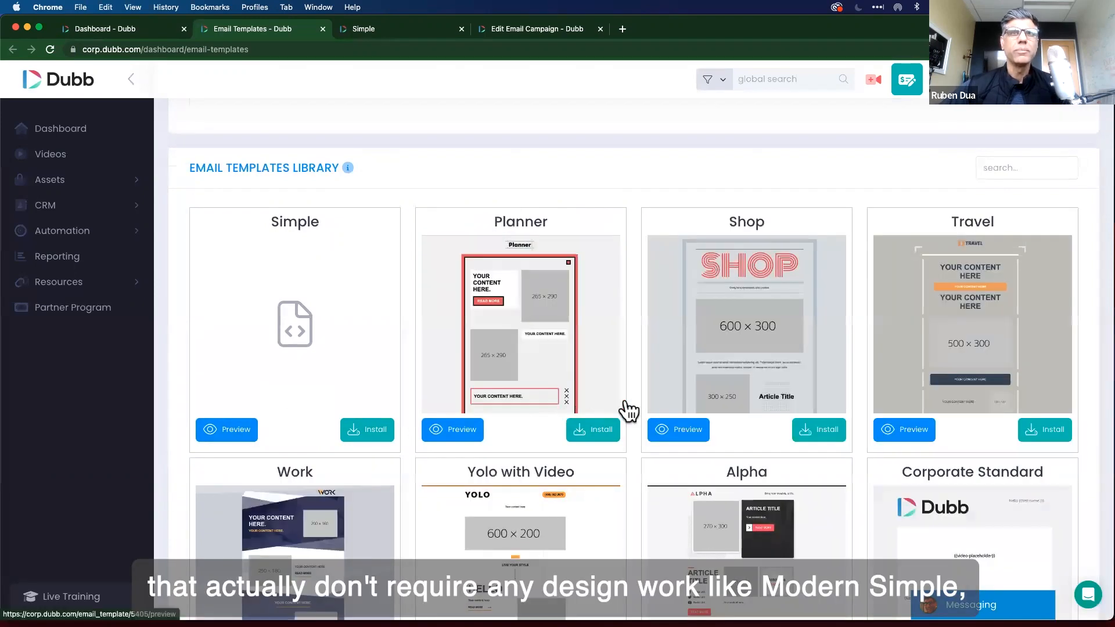
{"action": "scroll", "coordinate": [615, 209], "scroll_direction": "down", "scroll_amount": 10}
{"action": "scroll", "coordinate": [615, 203], "scroll_direction": "up", "scroll_amount": 2}
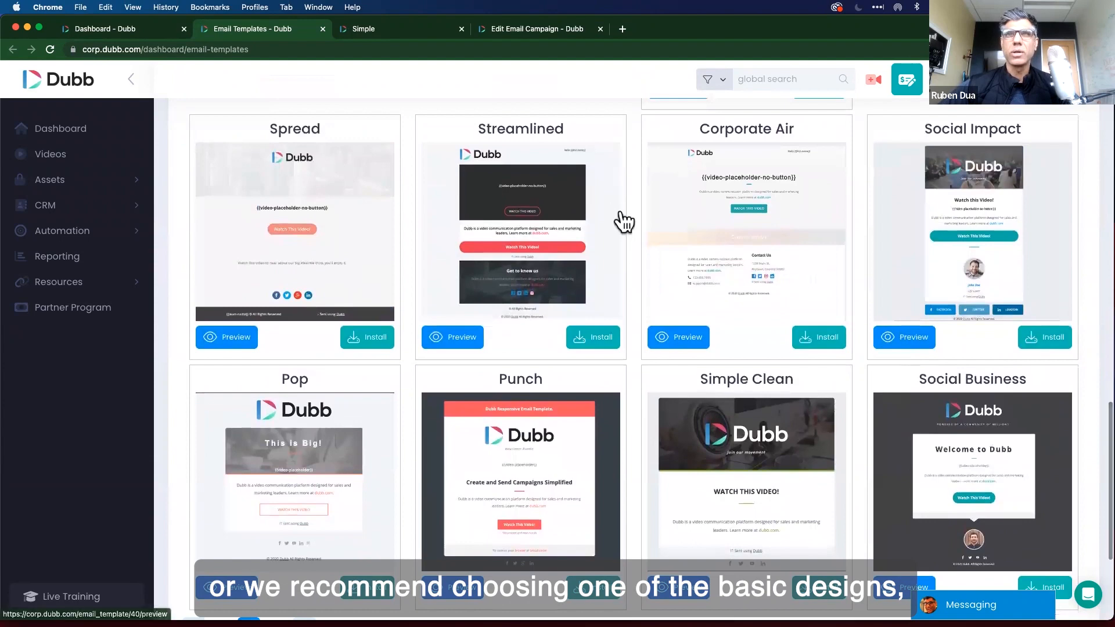
{"action": "scroll", "coordinate": [623, 219], "scroll_direction": "down", "scroll_amount": 3}
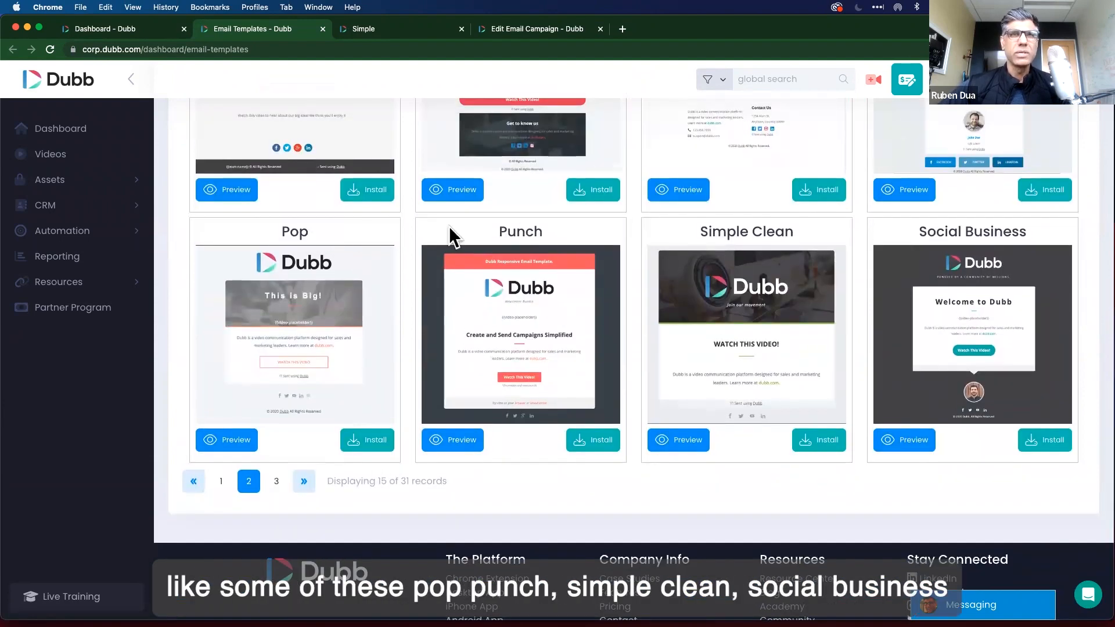
{"action": "left_click", "coordinate": [277, 481]}
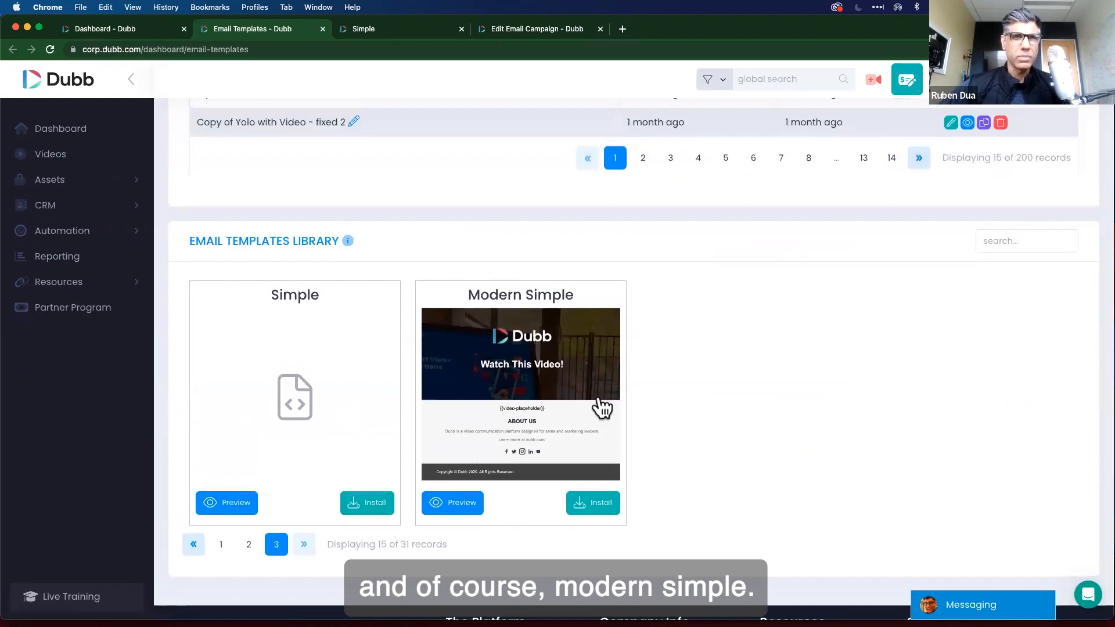
{"action": "scroll", "coordinate": [599, 405], "scroll_direction": "down", "scroll_amount": 1}
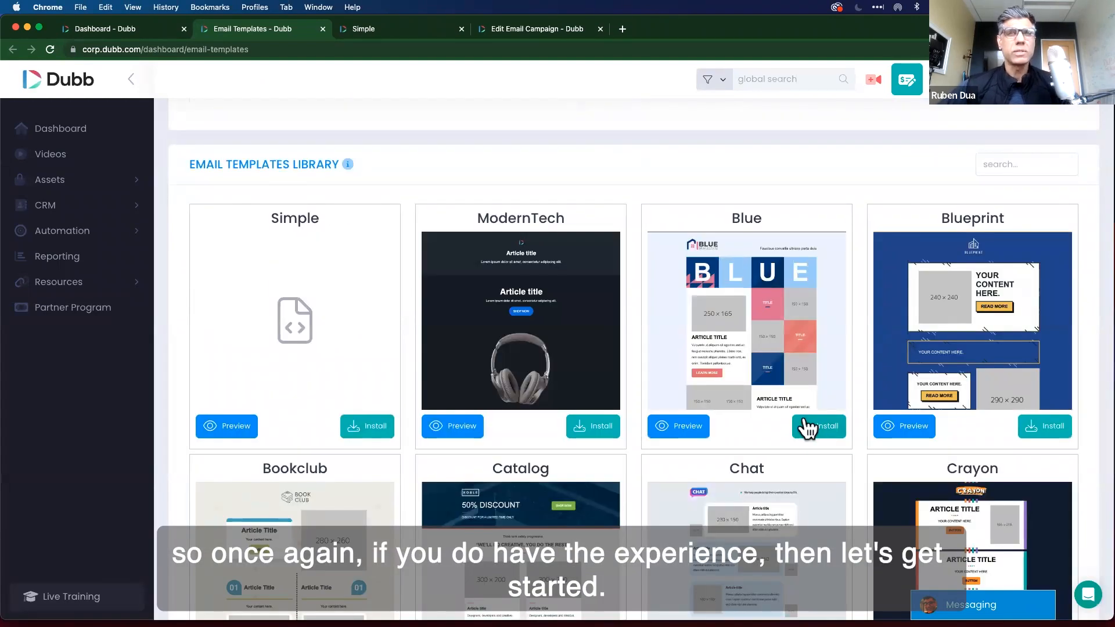
{"action": "scroll", "coordinate": [664, 441], "scroll_direction": "down", "scroll_amount": 3}
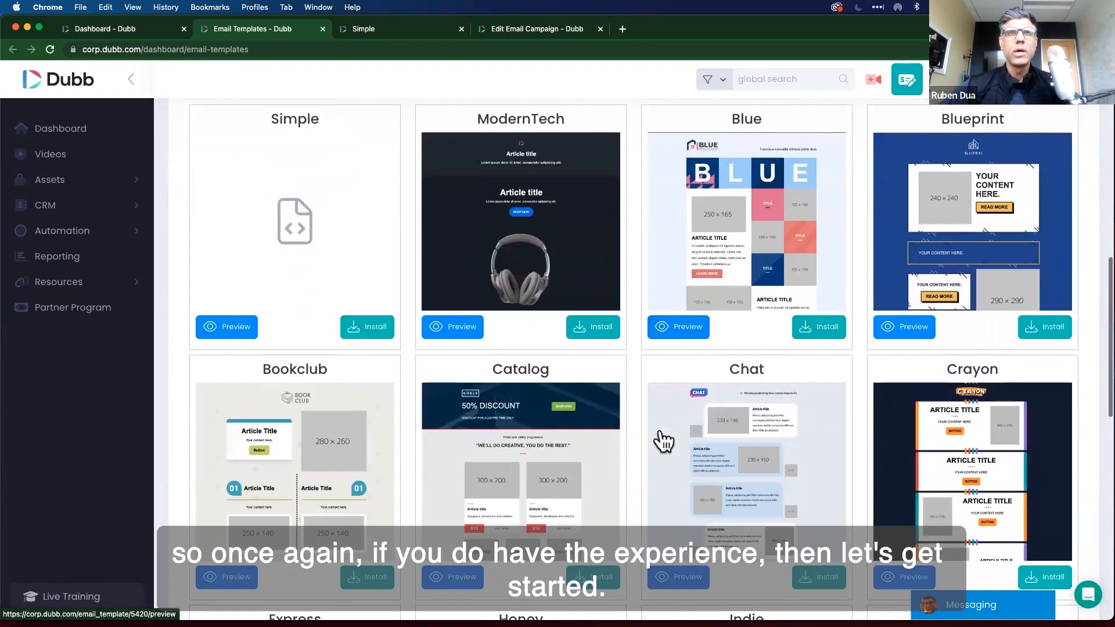
{"action": "scroll", "coordinate": [664, 442], "scroll_direction": "up", "scroll_amount": 5}
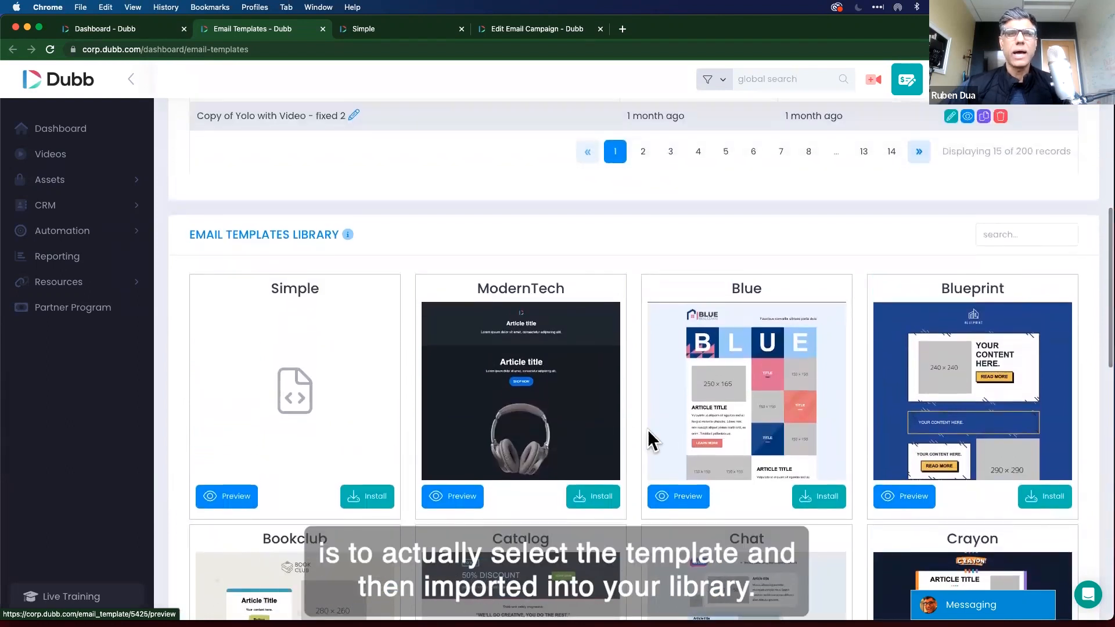
{"action": "scroll", "coordinate": [651, 436], "scroll_direction": "down", "scroll_amount": 3}
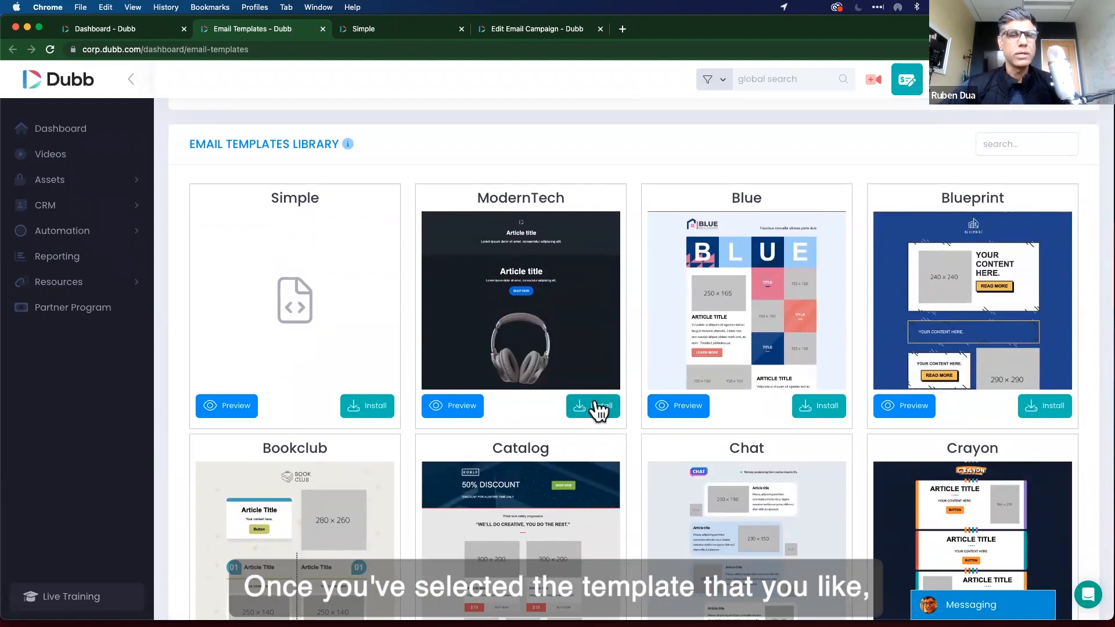
Install the ModernTech template under the name ModernTech and preview the new copy.
{"action": "left_click", "coordinate": [593, 408]}
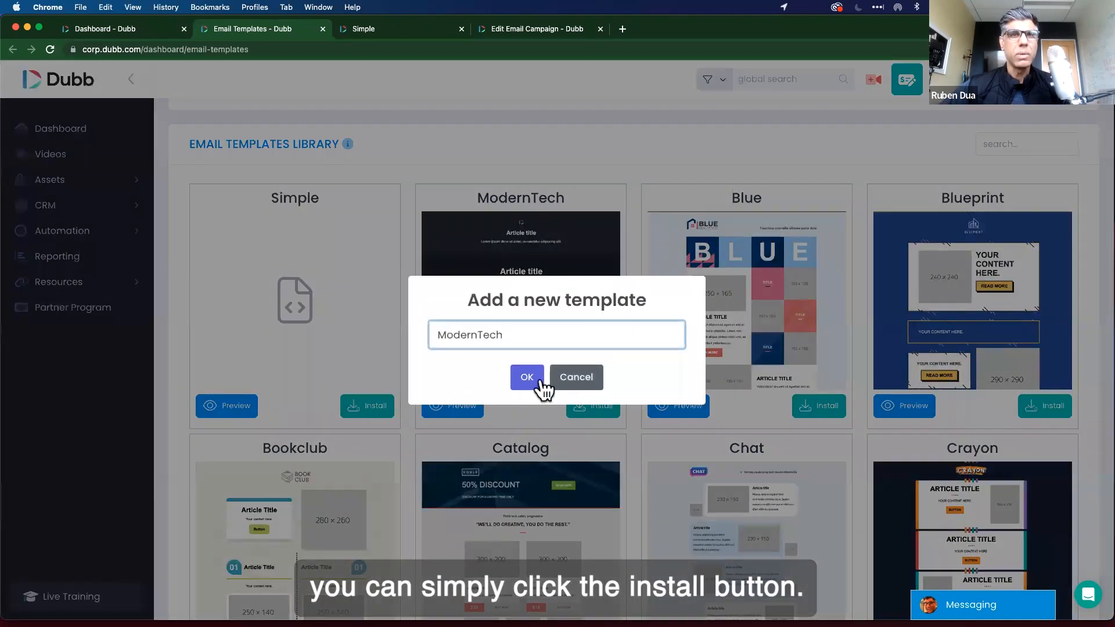
{"action": "left_click", "coordinate": [528, 378]}
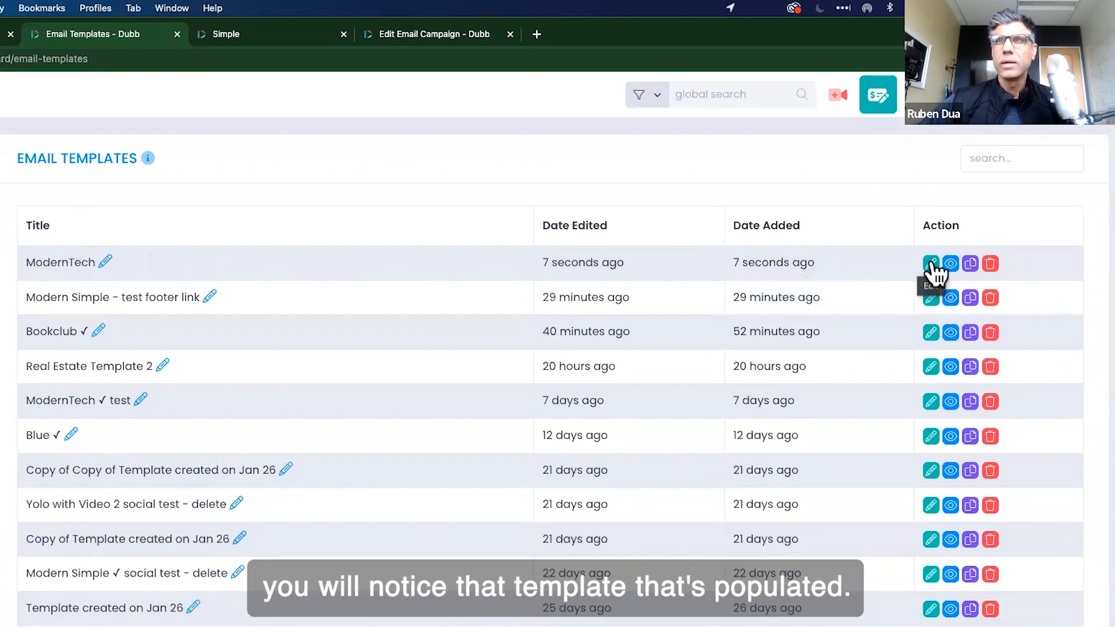
{"action": "left_click", "coordinate": [951, 263]}
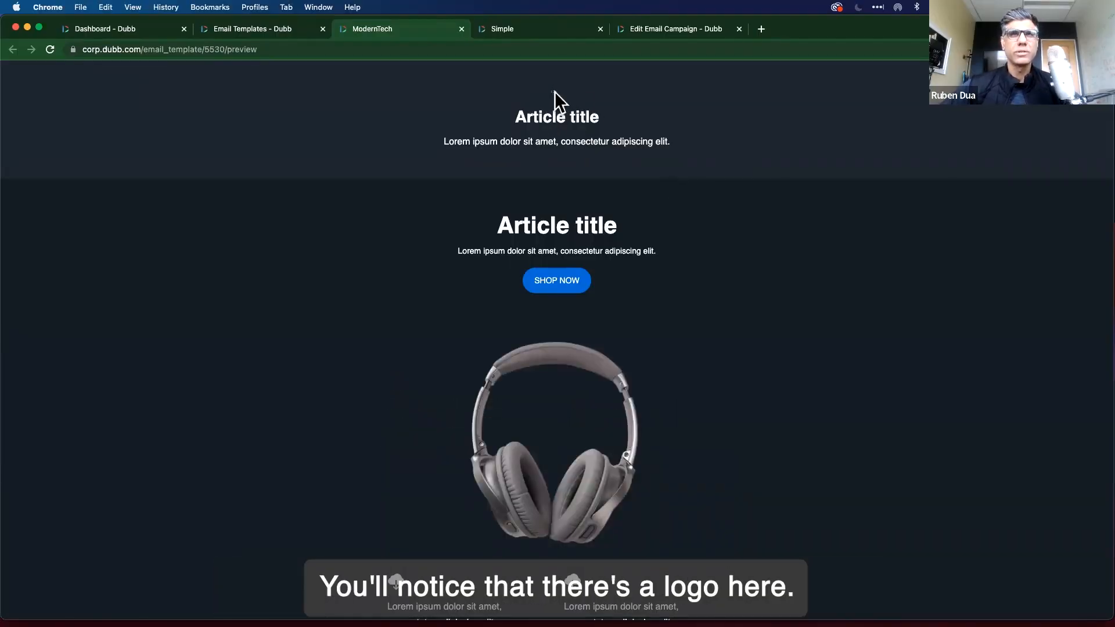
Look through the ModernTech preview down to its footer, then return to My Team settings.
{"action": "scroll", "coordinate": [870, 385], "scroll_direction": "down", "scroll_amount": 5}
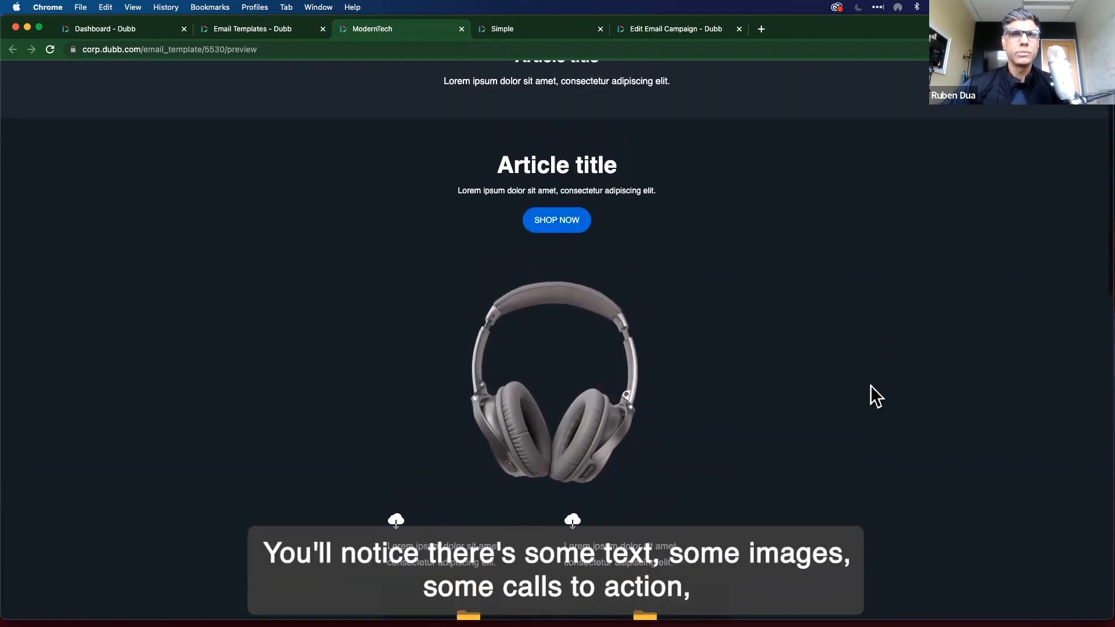
{"action": "scroll", "coordinate": [923, 451], "scroll_direction": "down", "scroll_amount": 20}
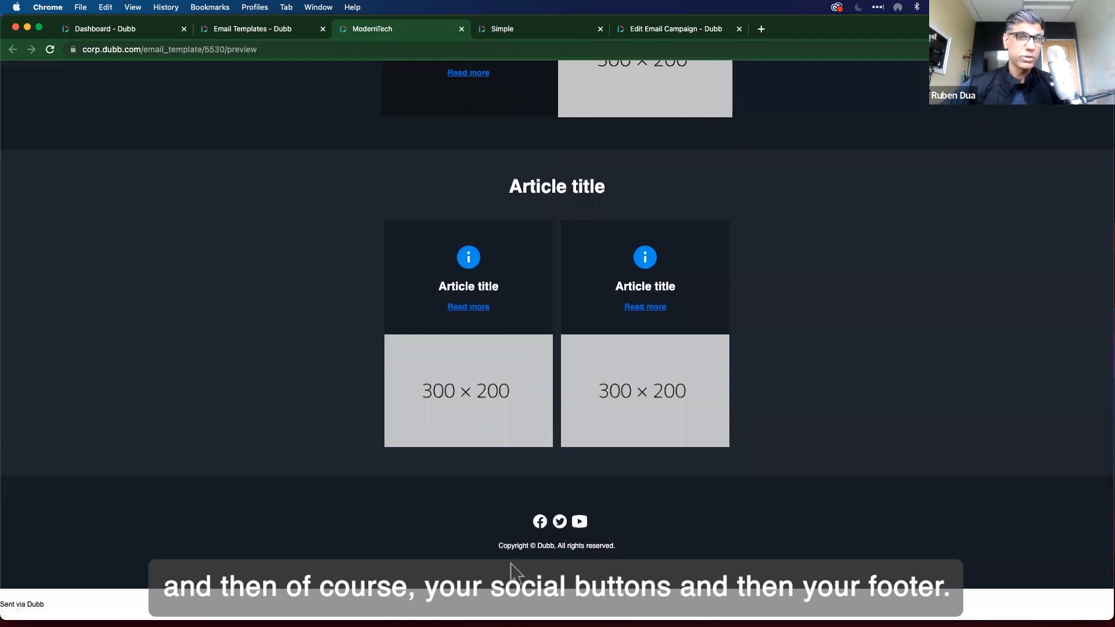
{"action": "scroll", "coordinate": [729, 378], "scroll_direction": "up", "scroll_amount": 15}
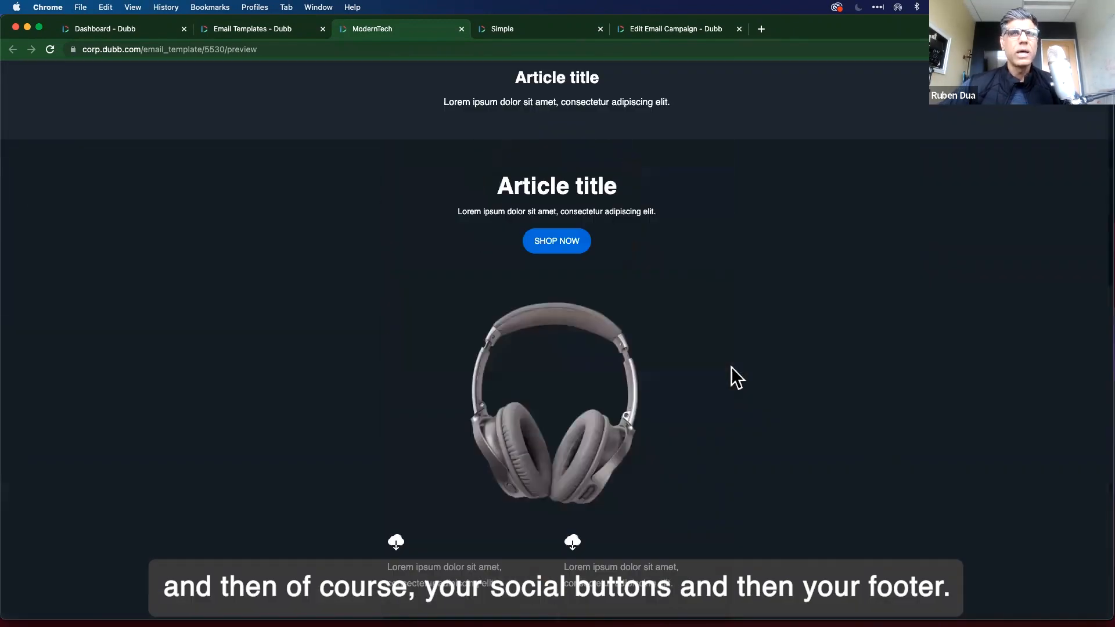
{"action": "scroll", "coordinate": [787, 355], "scroll_direction": "down", "scroll_amount": 15}
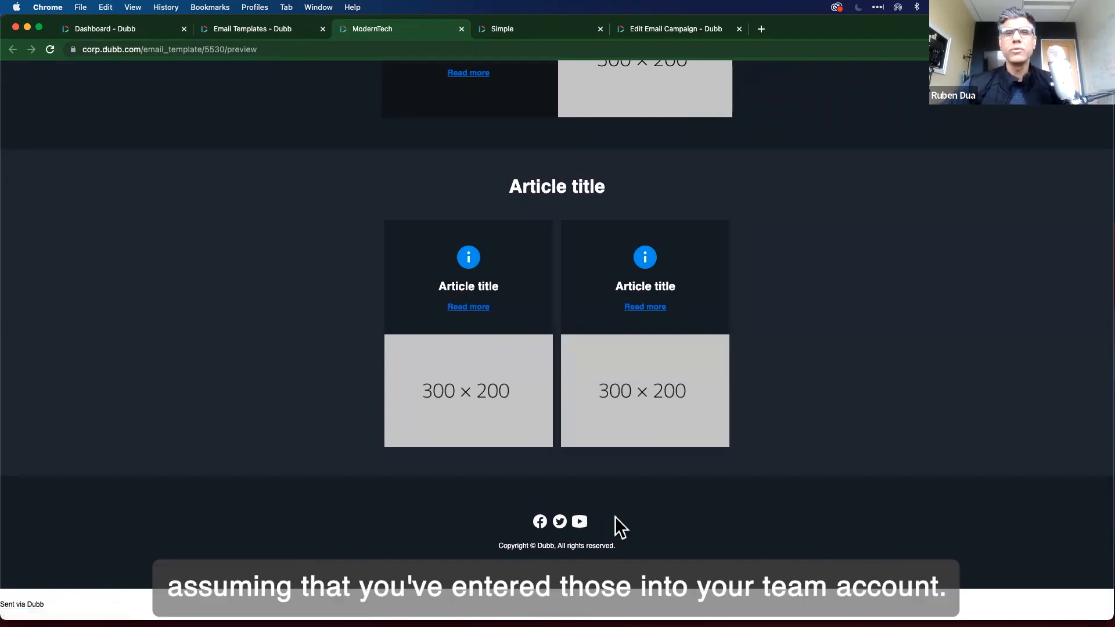
{"action": "left_click", "coordinate": [96, 29]}
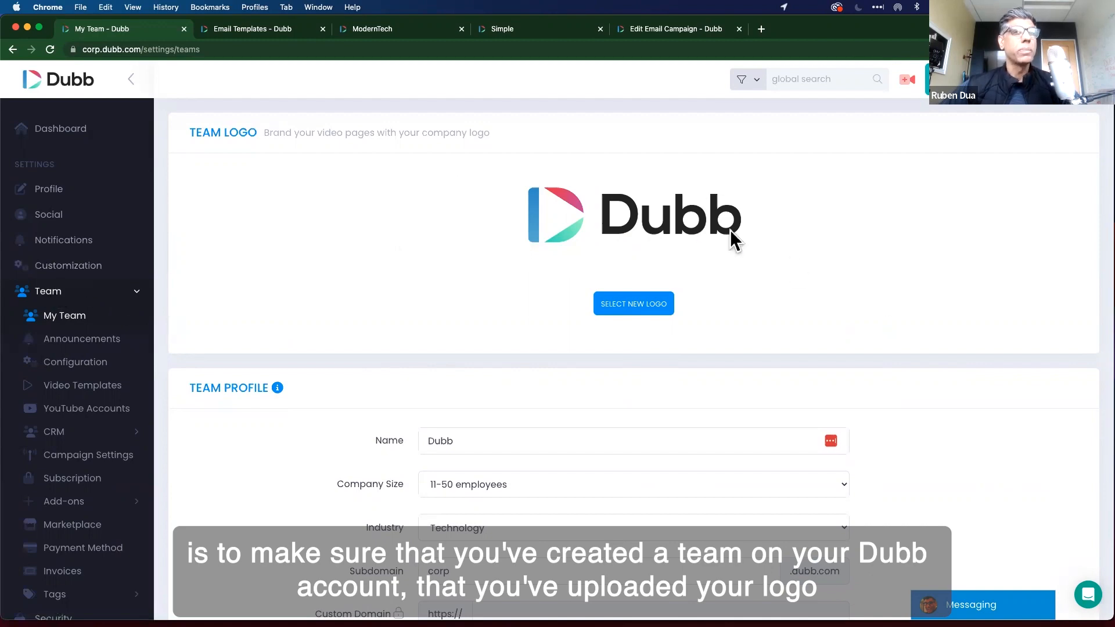
Review the team logo, company details and social profile URLs, then save them with UPDATE.
{"action": "scroll", "coordinate": [943, 364], "scroll_direction": "down", "scroll_amount": 6}
{"action": "scroll", "coordinate": [943, 364], "scroll_direction": "down", "scroll_amount": 6}
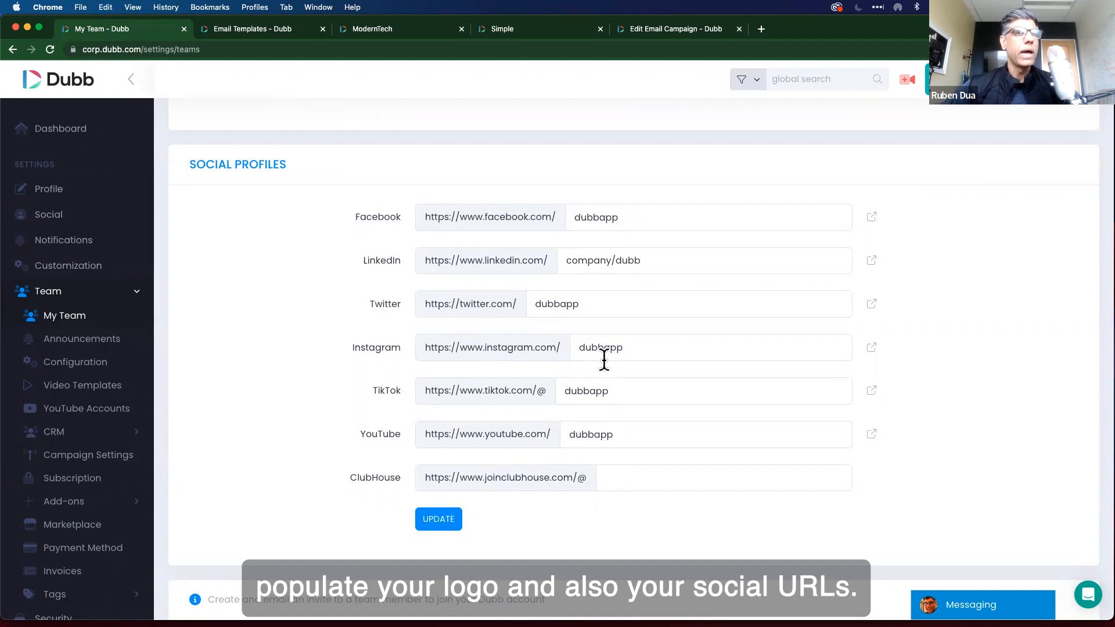
{"action": "scroll", "coordinate": [697, 464], "scroll_direction": "up", "scroll_amount": 8}
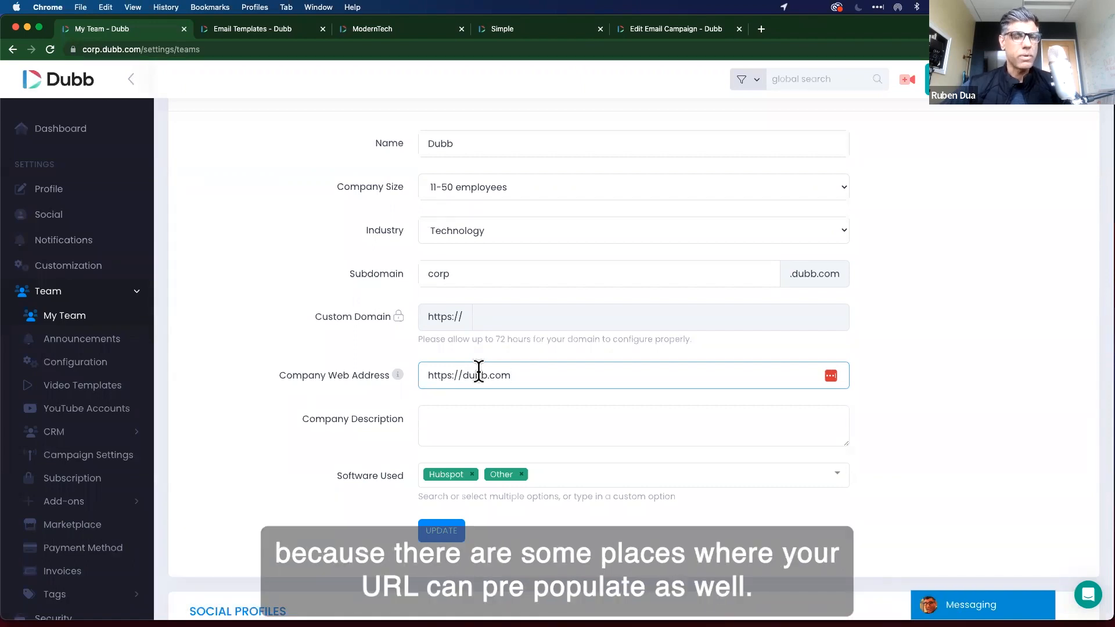
{"action": "scroll", "coordinate": [678, 493], "scroll_direction": "down", "scroll_amount": 2}
{"action": "left_click", "coordinate": [454, 417]}
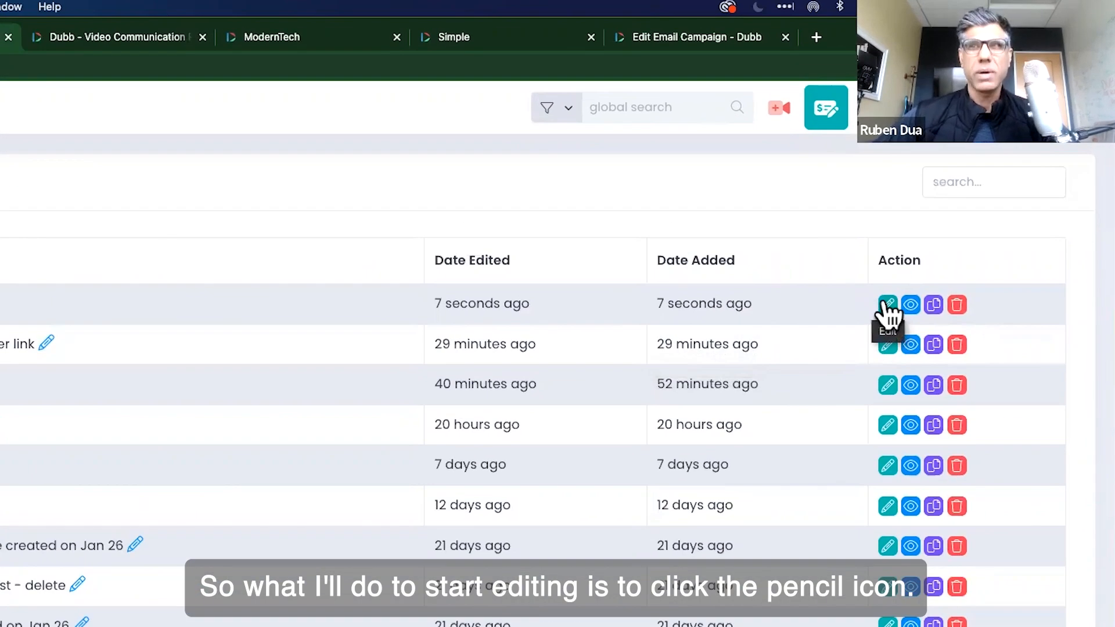
{"action": "left_click", "coordinate": [886, 307]}
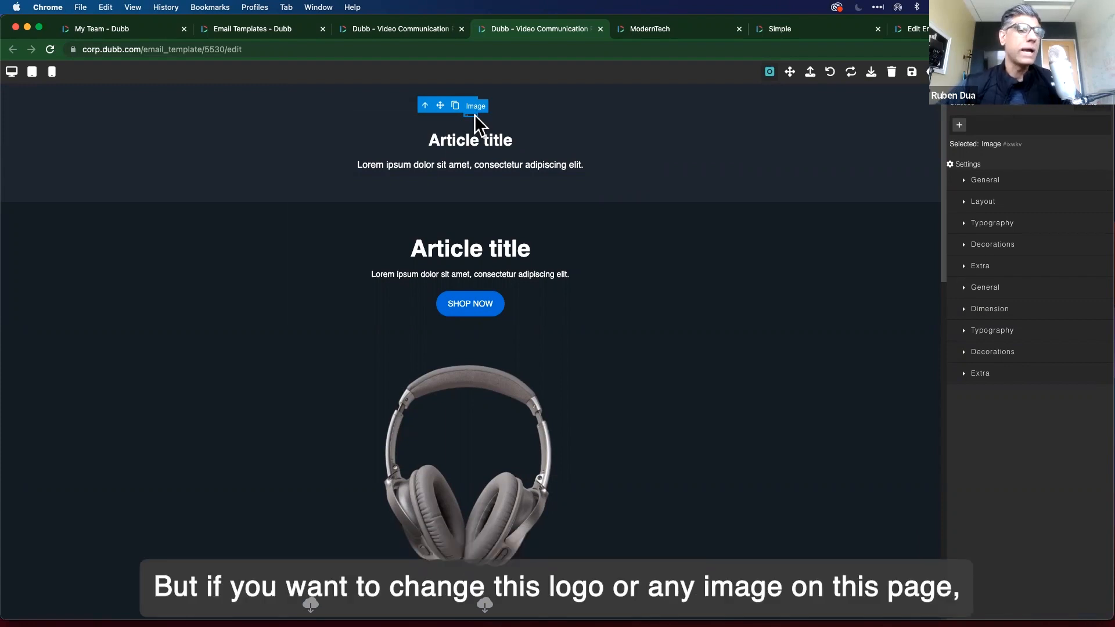
{"action": "left_click", "coordinate": [470, 114]}
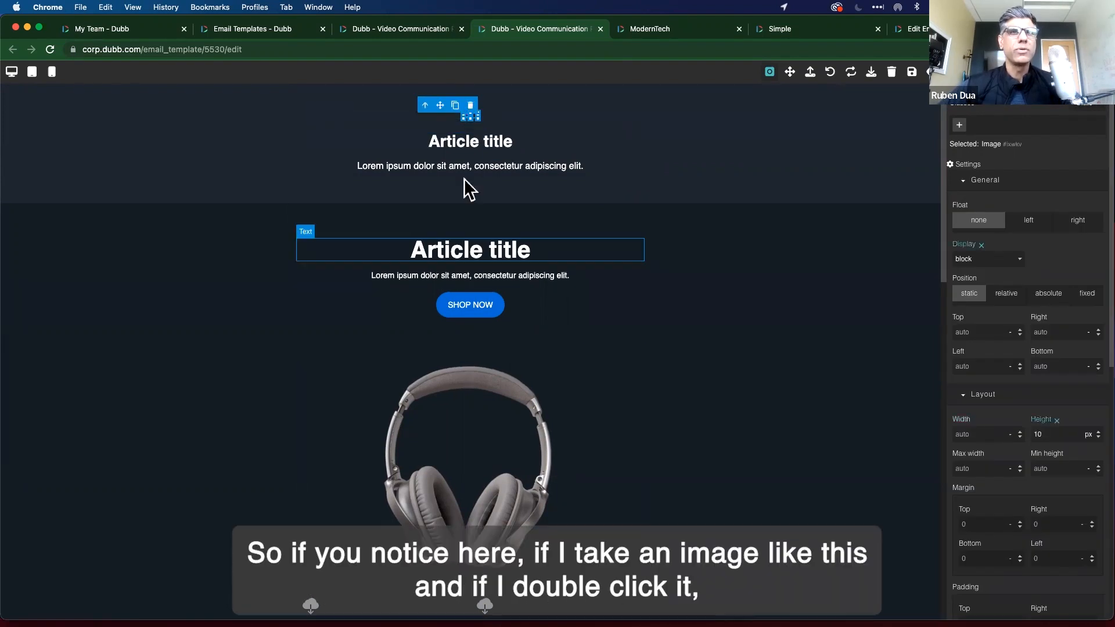
{"action": "left_click", "coordinate": [472, 384]}
{"action": "double_click", "coordinate": [473, 383]}
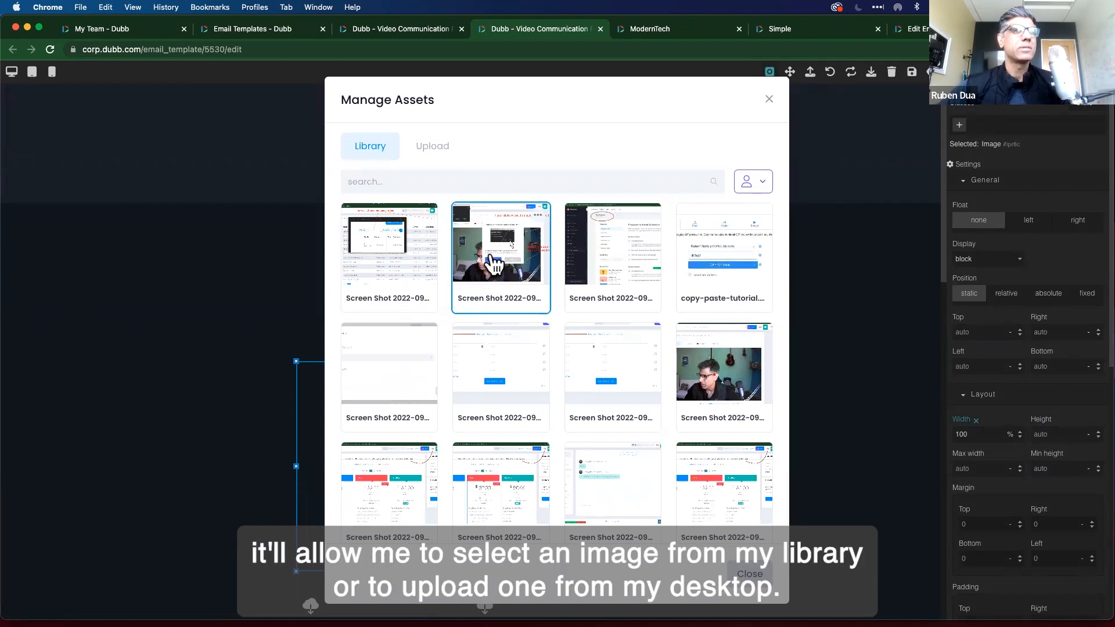
{"action": "left_click", "coordinate": [441, 152]}
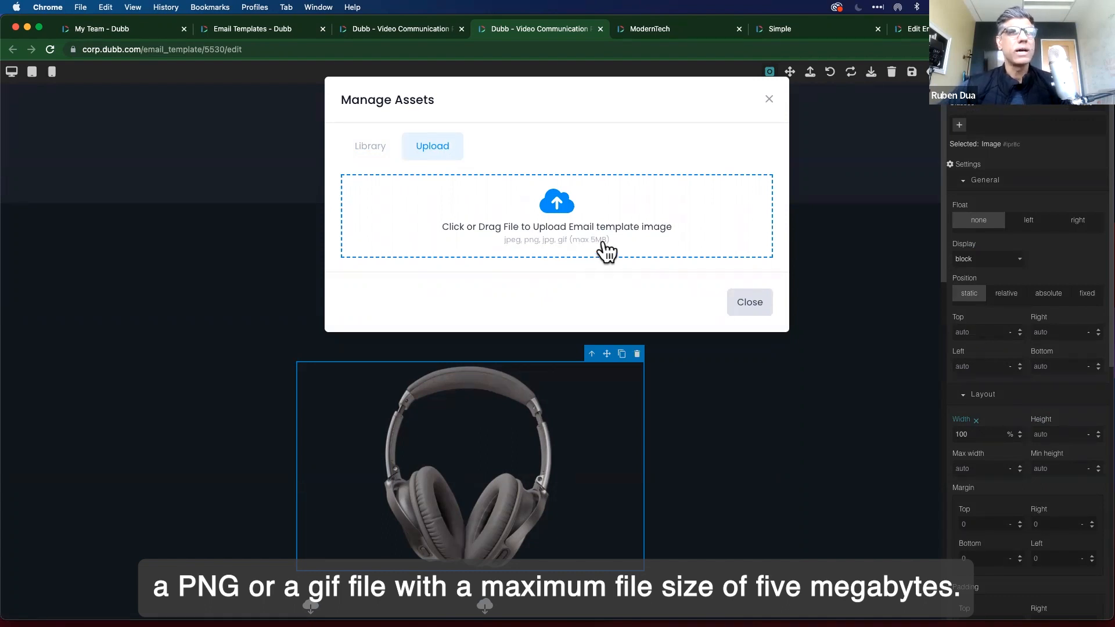
{"action": "left_click", "coordinate": [372, 148]}
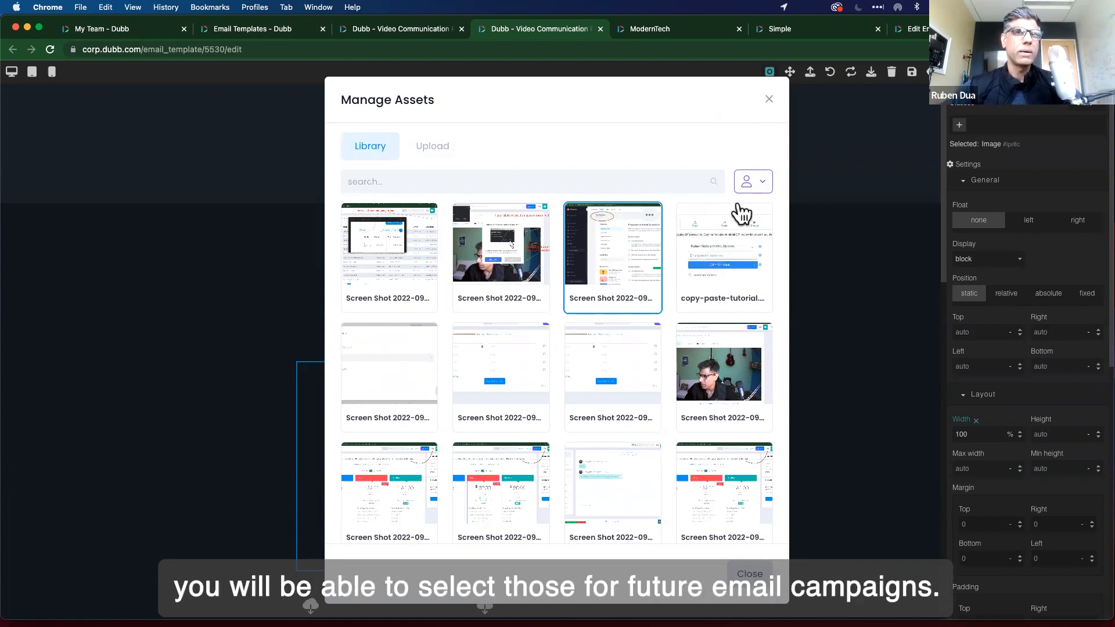
{"action": "left_click", "coordinate": [770, 99]}
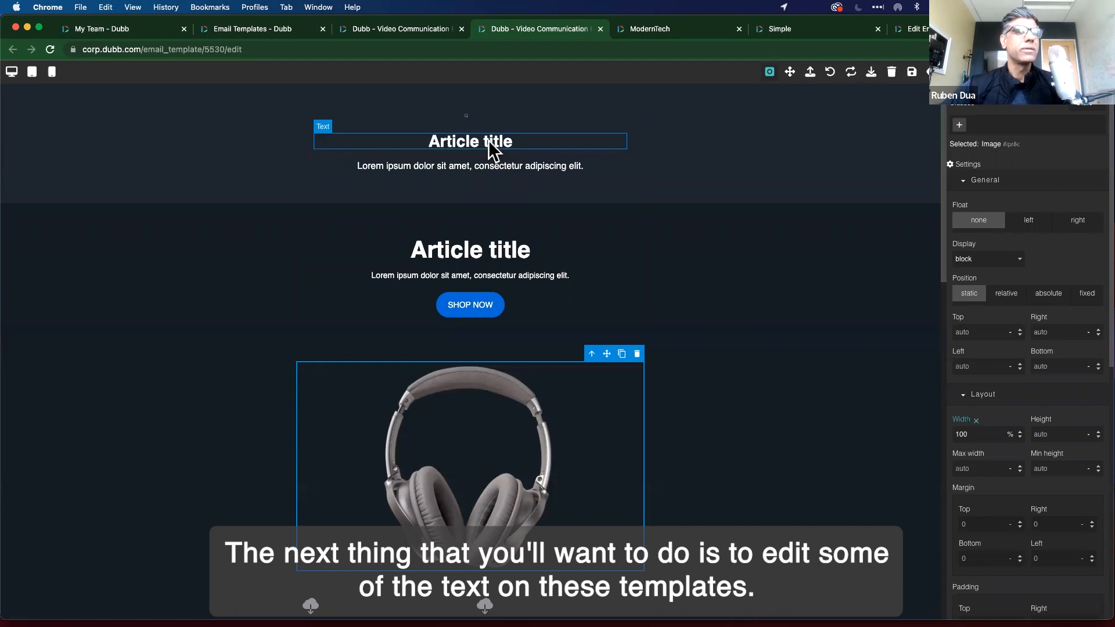
Rewrite the top article heading to read 'Title Goes here'.
{"action": "double_click", "coordinate": [456, 141]}
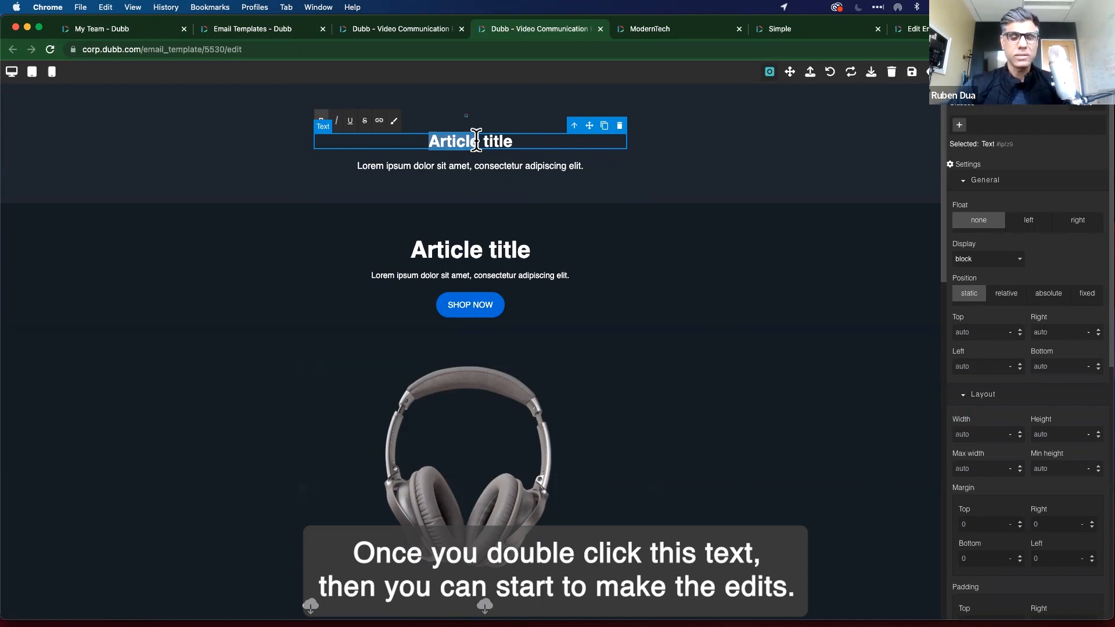
{"action": "type", "text": "Title Goes he"}
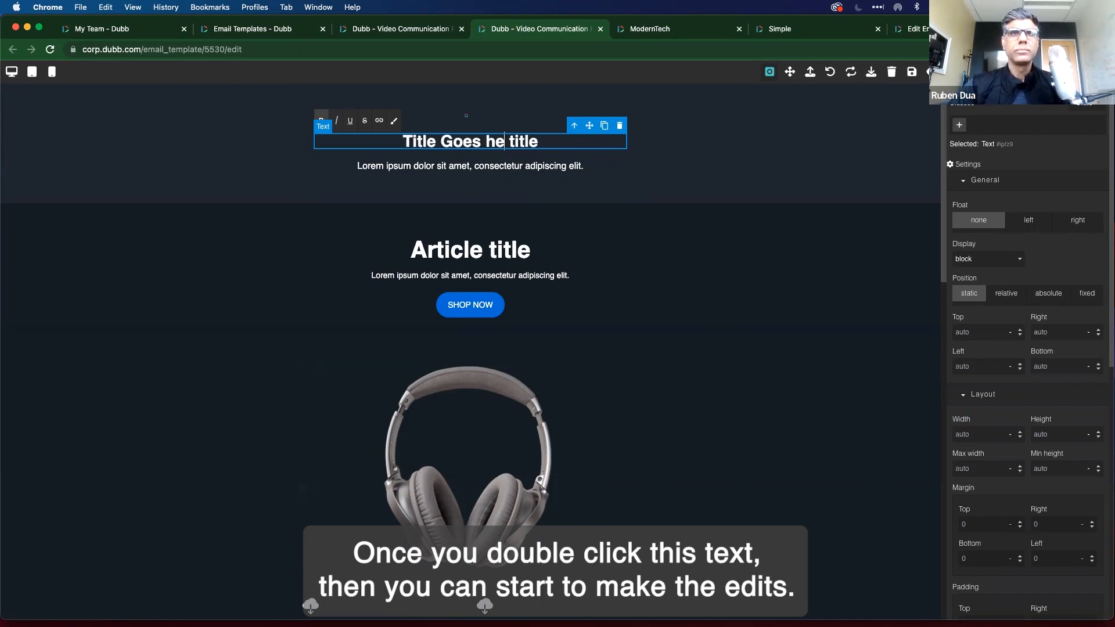
{"action": "type", "text": "re"}
{"action": "key", "text": "shift+End"}
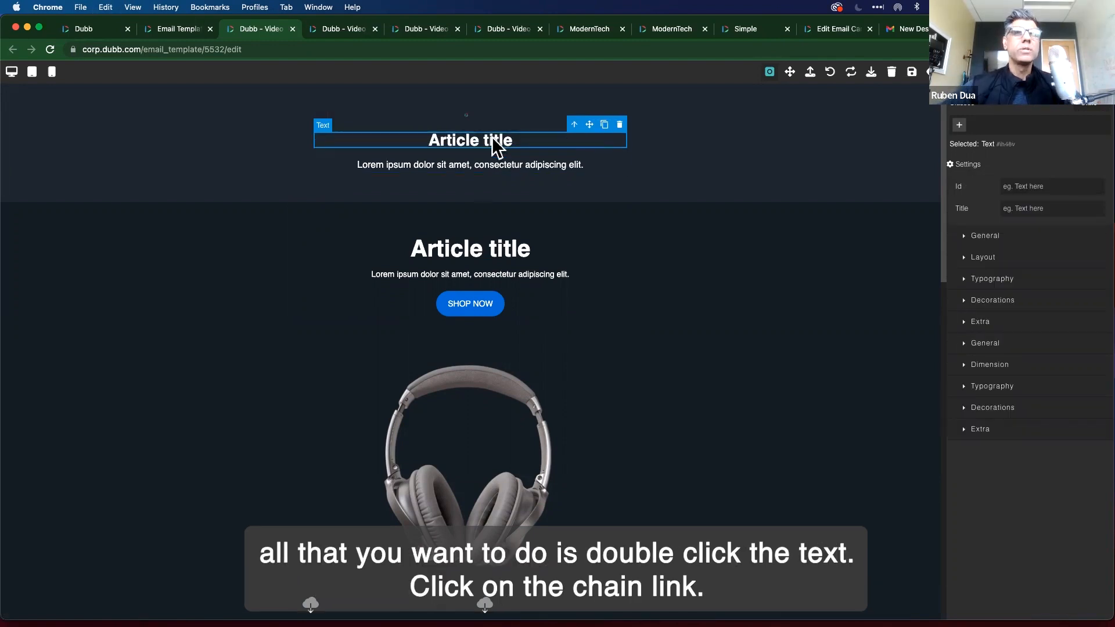
{"action": "double_click", "coordinate": [499, 140]}
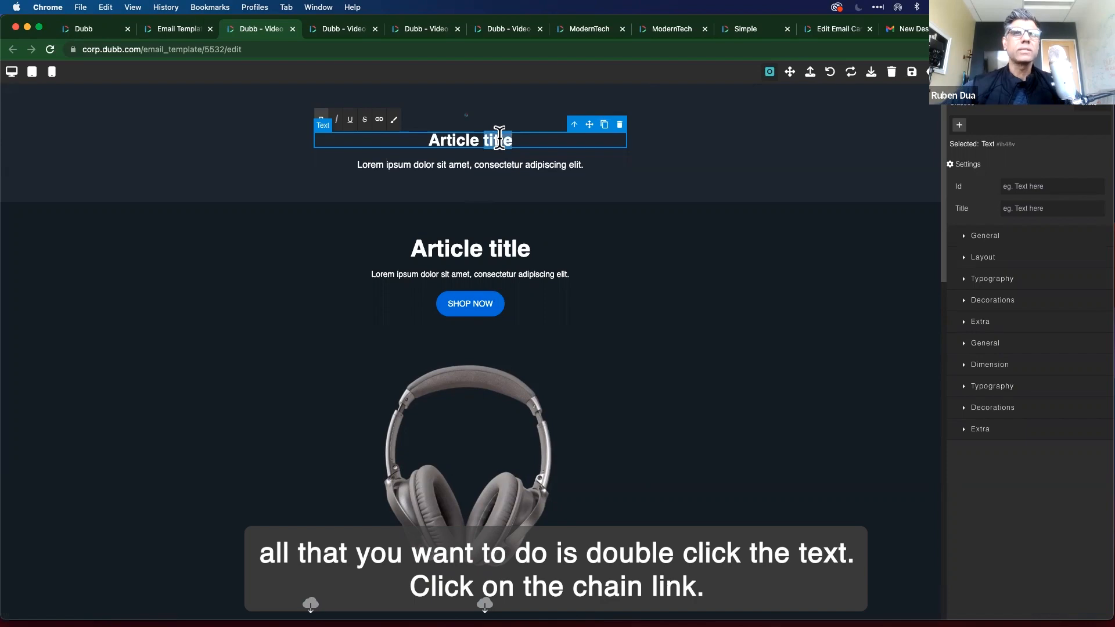
{"action": "left_click", "coordinate": [379, 119]}
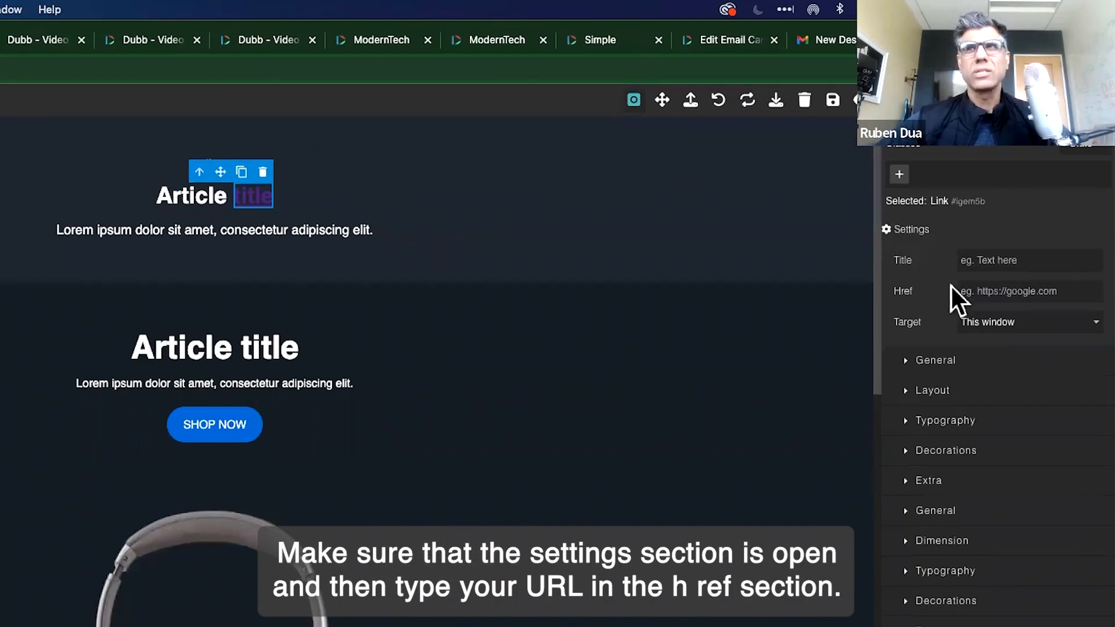
{"action": "left_click", "coordinate": [987, 292]}
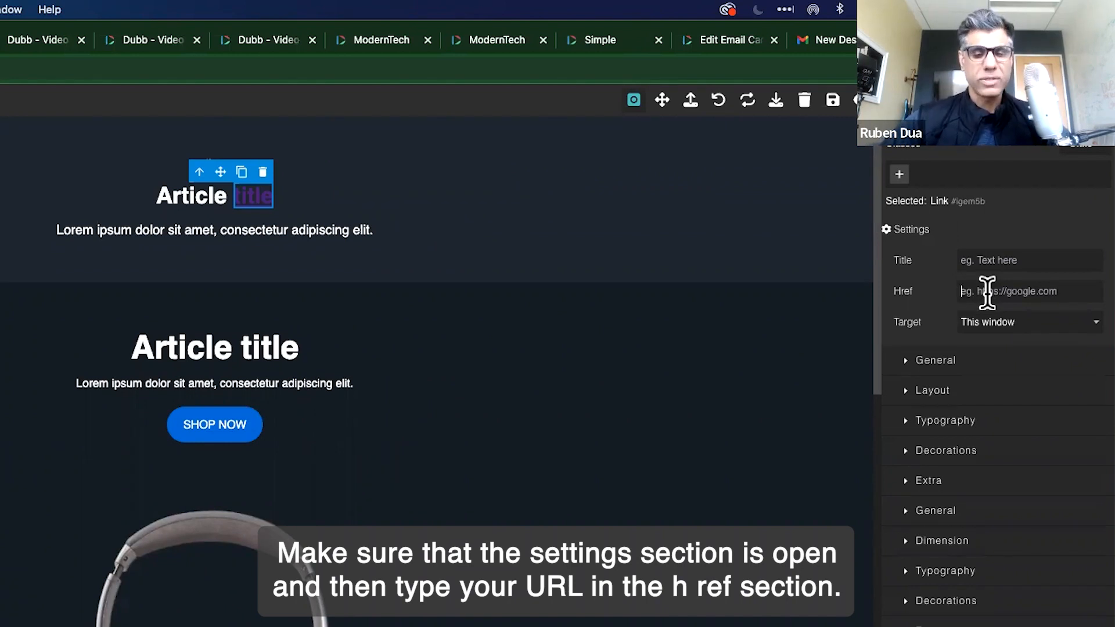
{"action": "type", "text": "https://dubb.com"}
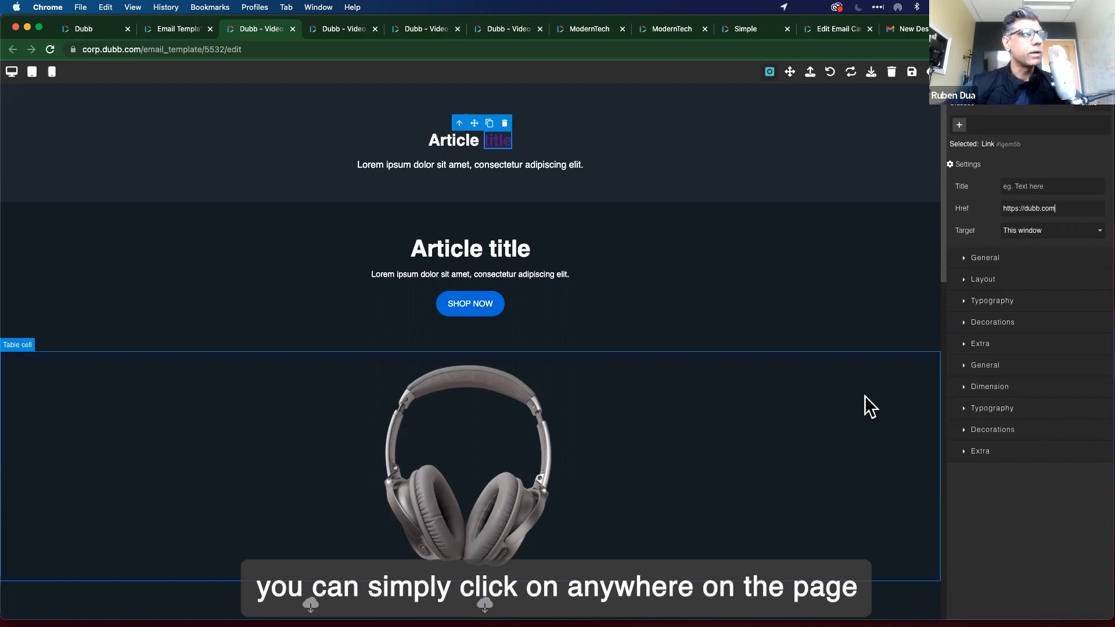
{"action": "left_click", "coordinate": [877, 143]}
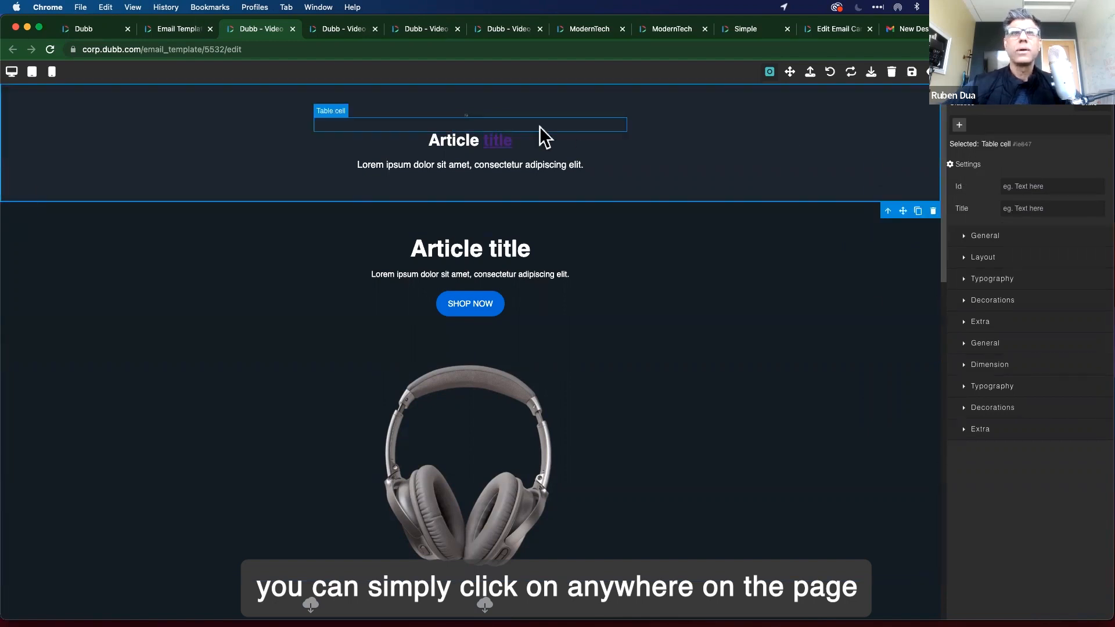
{"action": "left_click", "coordinate": [500, 144]}
{"action": "double_click", "coordinate": [498, 141]}
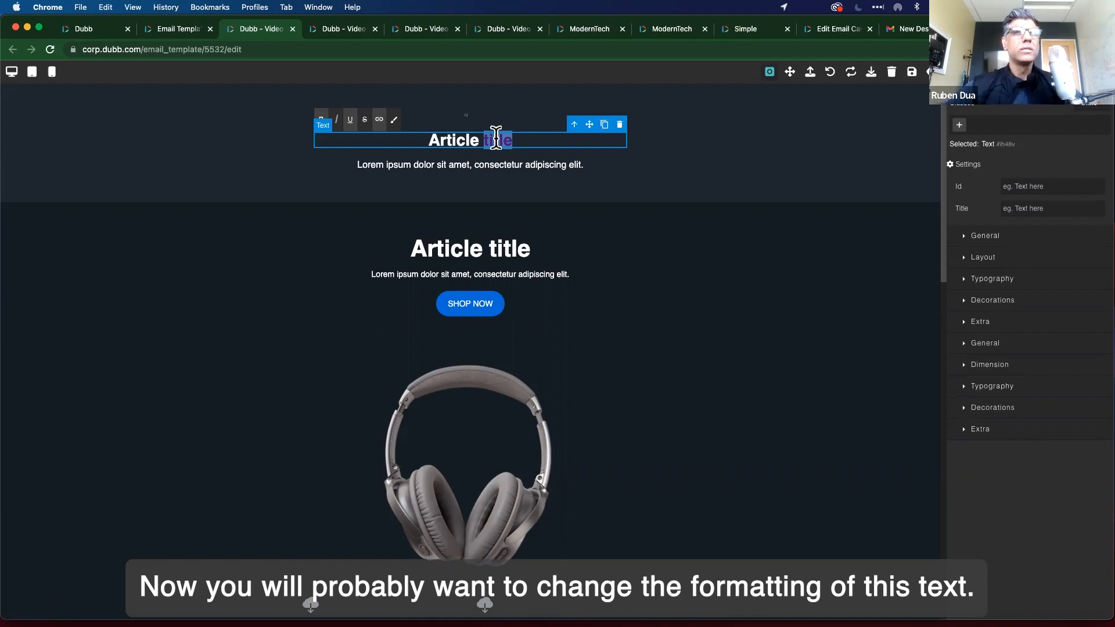
Set the Typography color of the linked word 'title' to white (#ffffff).
{"action": "left_click", "coordinate": [497, 141]}
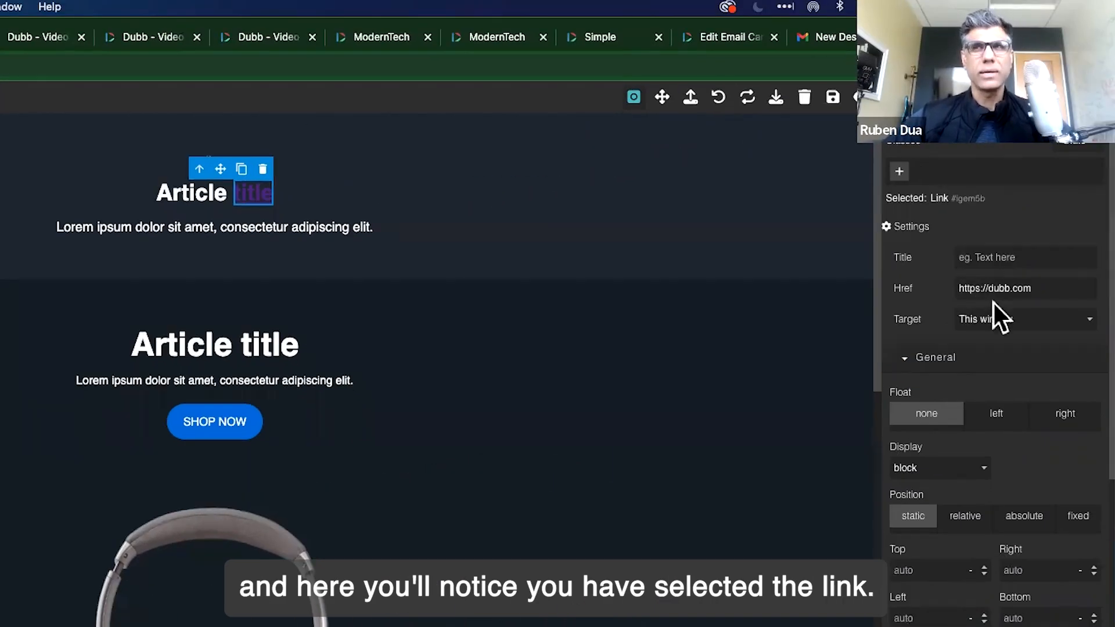
{"action": "scroll", "coordinate": [994, 290], "scroll_direction": "down", "scroll_amount": 3}
{"action": "scroll", "coordinate": [941, 393], "scroll_direction": "down", "scroll_amount": 5}
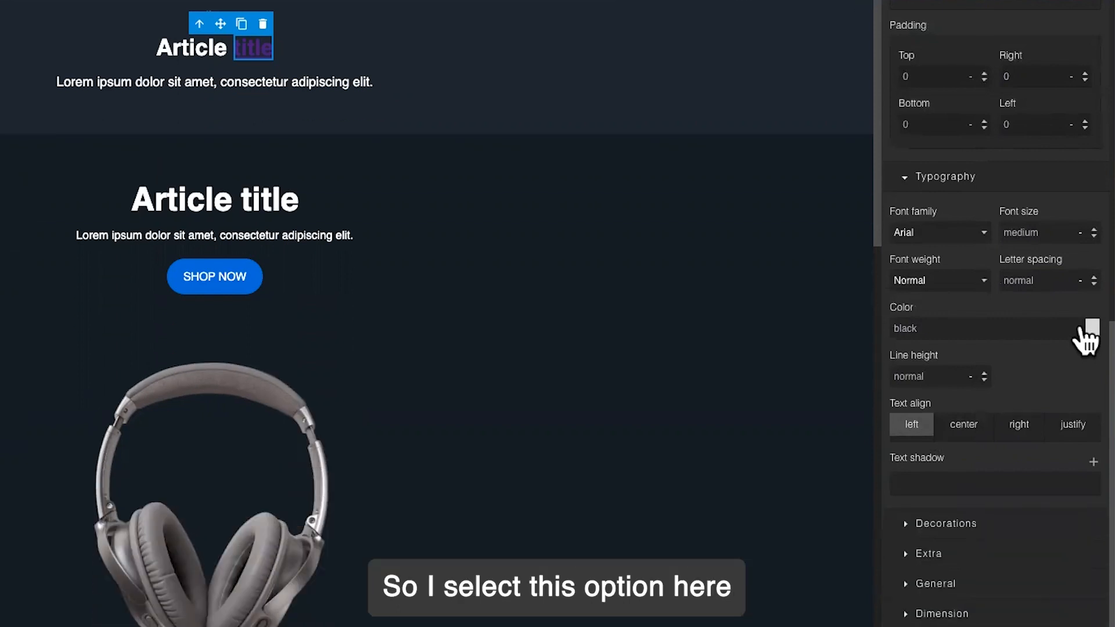
{"action": "left_click", "coordinate": [1084, 331]}
{"action": "left_click", "coordinate": [969, 372]}
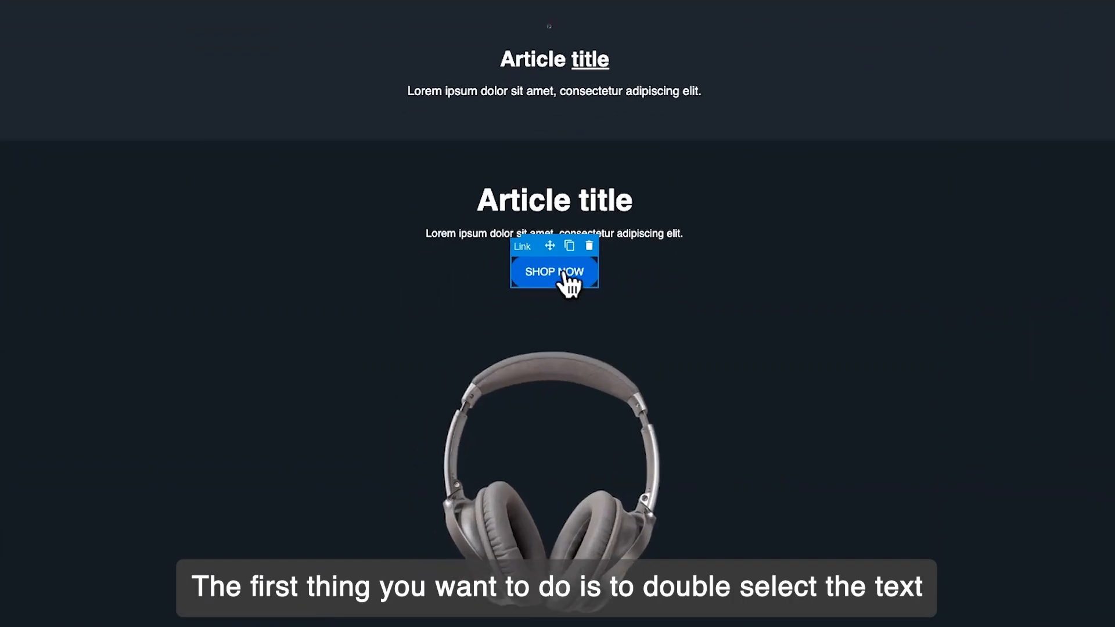
Change the SHOP NOW button label to BUY NOW.
{"action": "double_click", "coordinate": [564, 273]}
{"action": "double_click", "coordinate": [564, 272]}
{"action": "left_click_drag", "start_coordinate": [565, 271], "coordinate": [548, 271]}
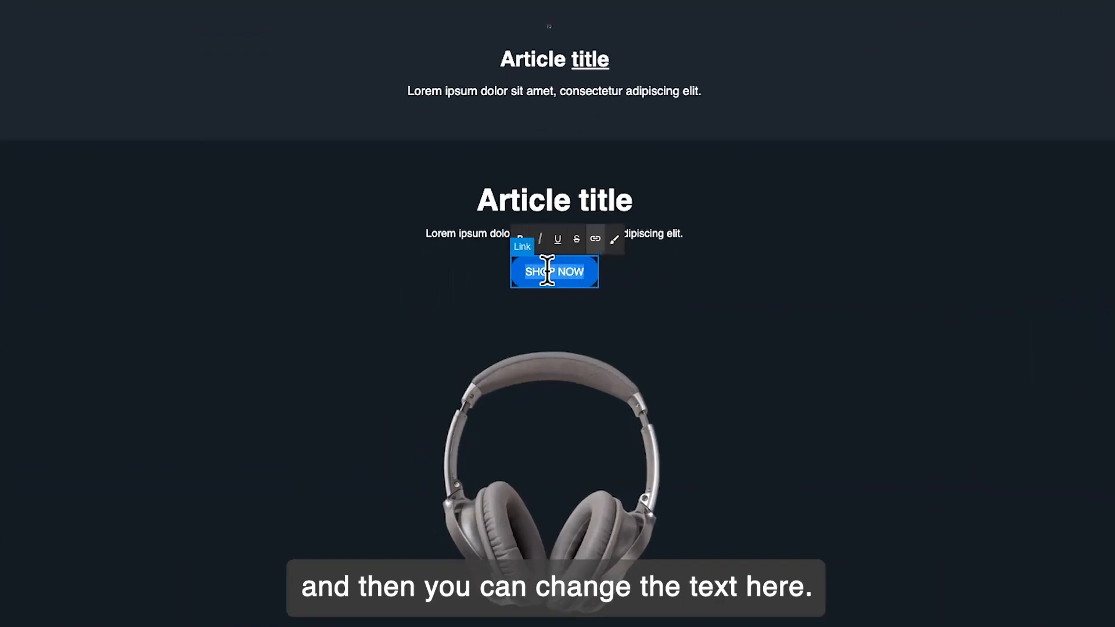
{"action": "type", "text": "BUY NOW"}
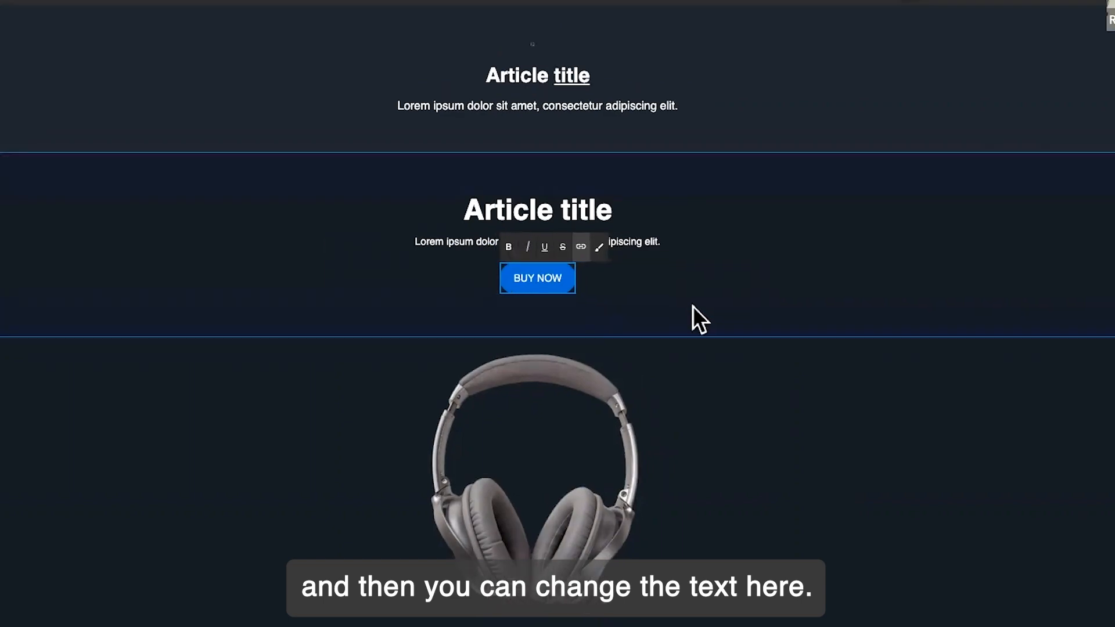
{"action": "left_click", "coordinate": [377, 373]}
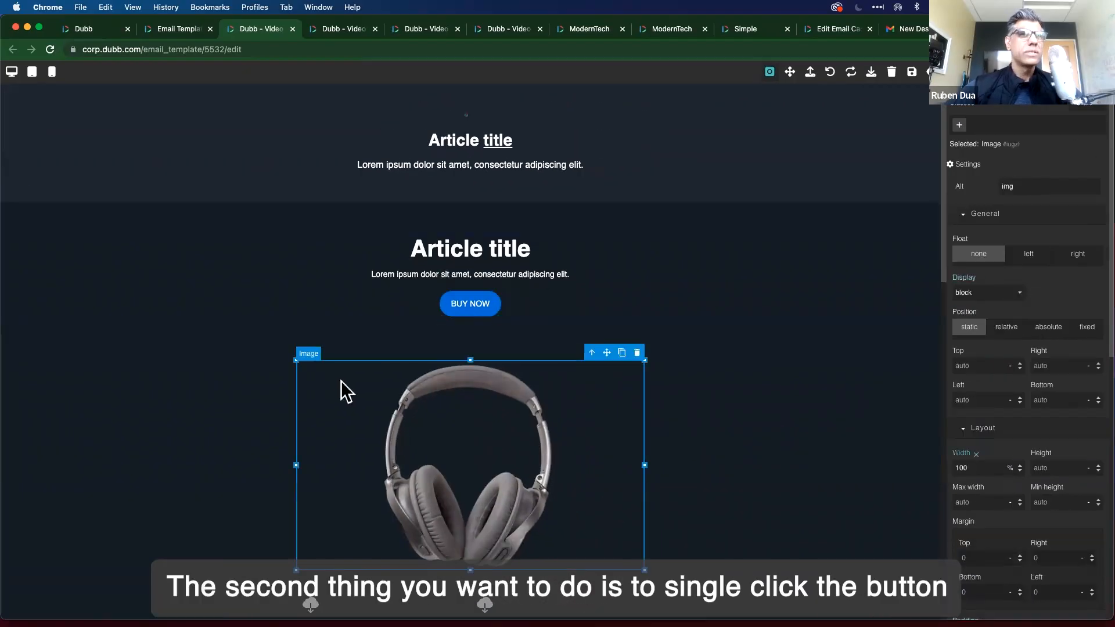
{"action": "left_click", "coordinate": [479, 308]}
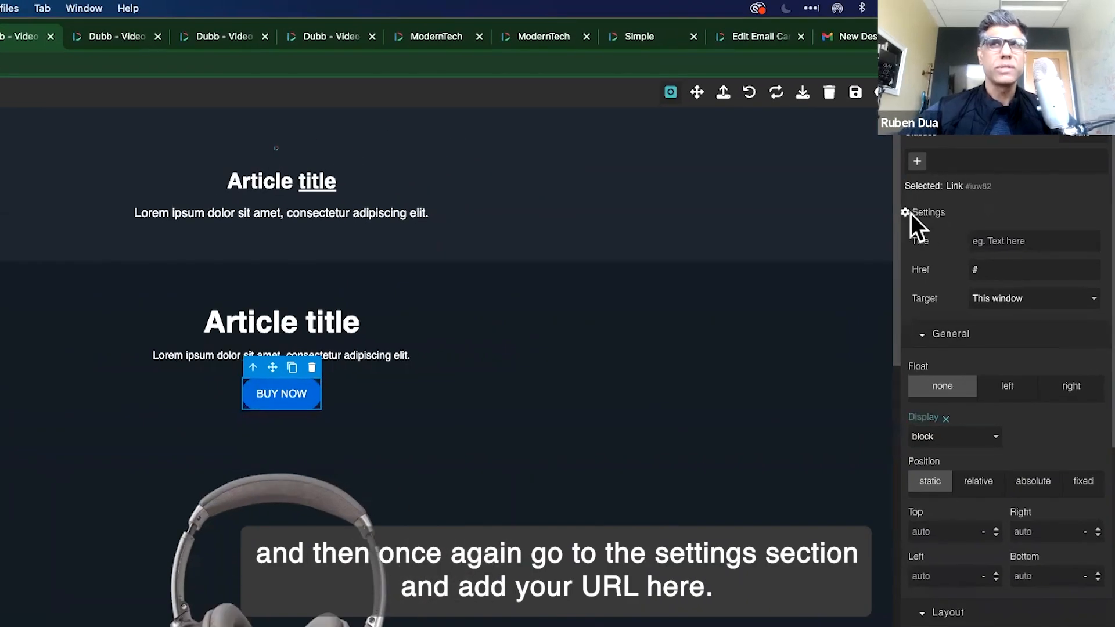
{"action": "double_click", "coordinate": [990, 268]}
{"action": "type", "text": "https:/"}
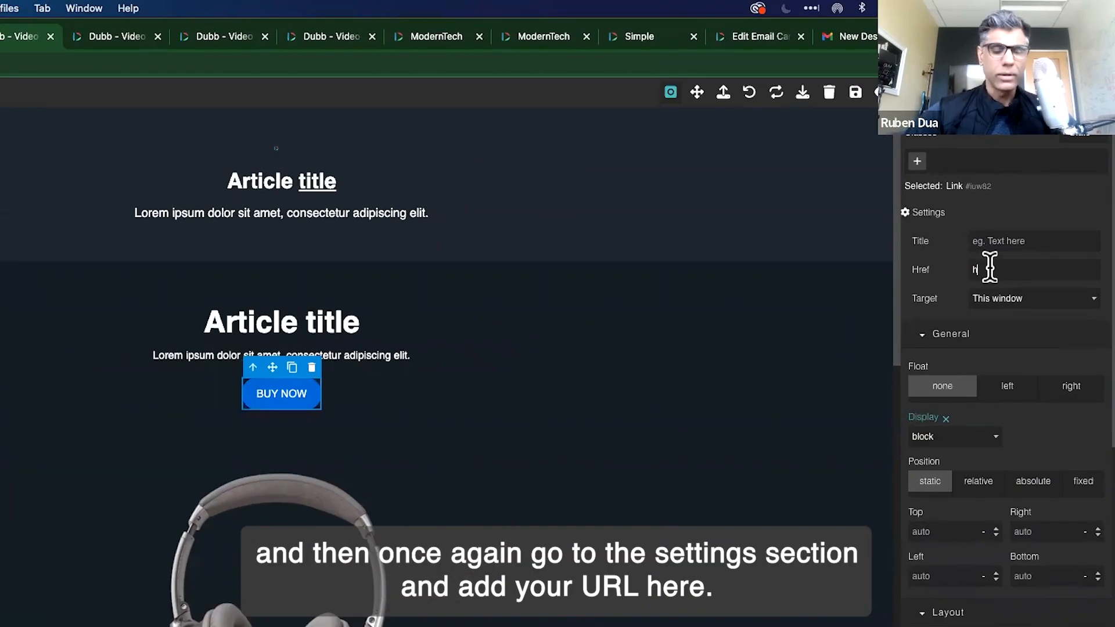
{"action": "type", "text": "/dubb.com"}
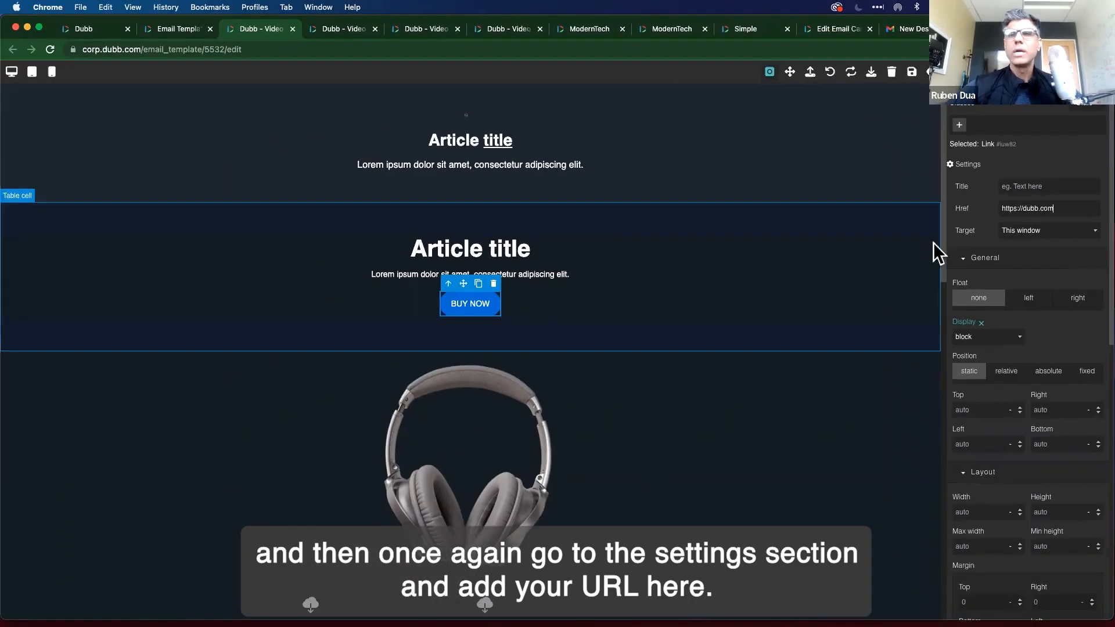
{"action": "left_click", "coordinate": [855, 396]}
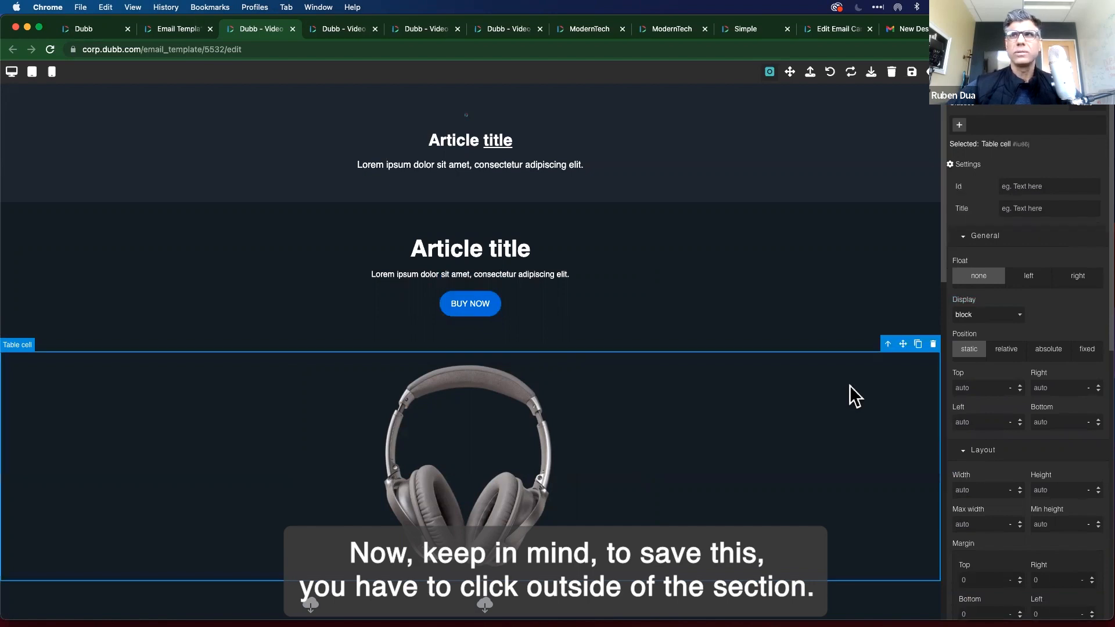
{"action": "left_click", "coordinate": [461, 308]}
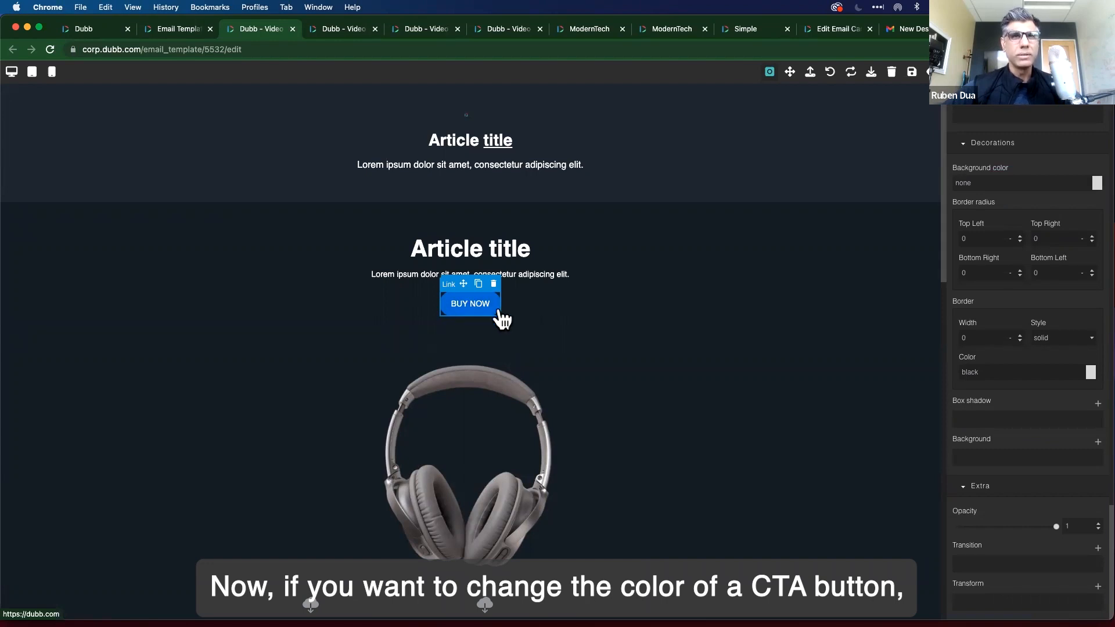
Make the BUY NOW button background red (#f10f0f).
{"action": "left_click", "coordinate": [471, 308]}
{"action": "scroll", "coordinate": [1057, 526], "scroll_direction": "down", "scroll_amount": 15}
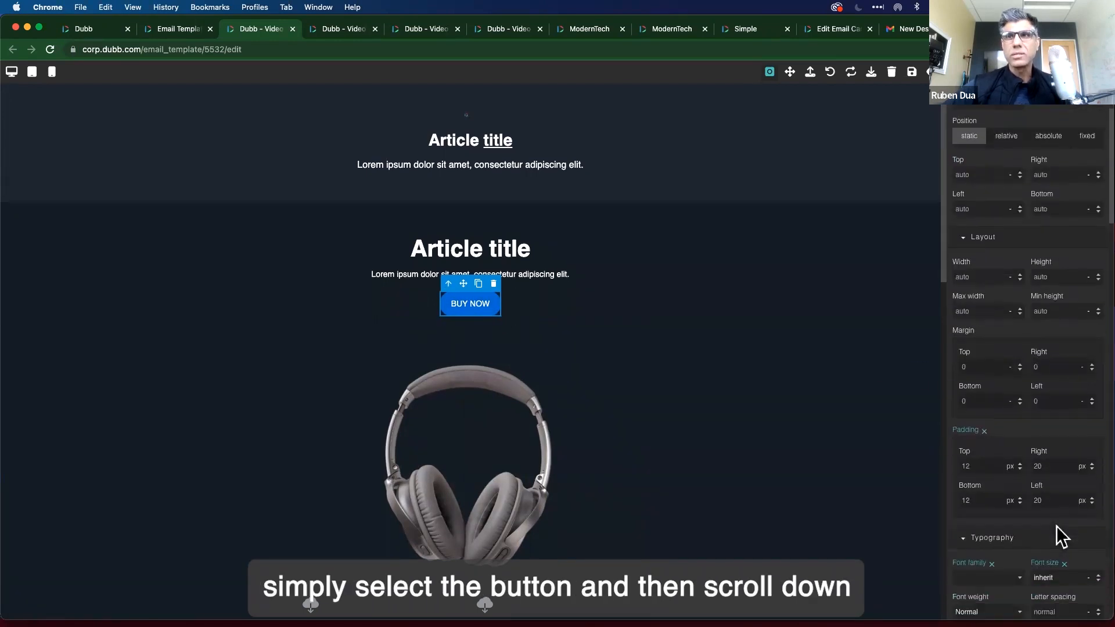
{"action": "scroll", "coordinate": [1057, 526], "scroll_direction": "down", "scroll_amount": 20}
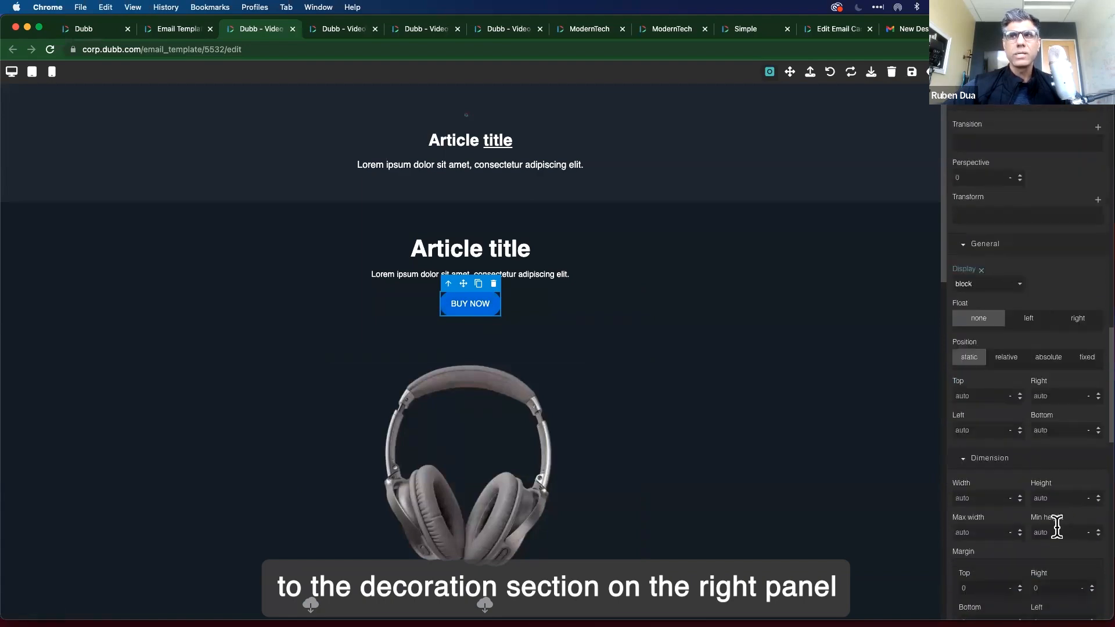
{"action": "scroll", "coordinate": [1058, 533], "scroll_direction": "down", "scroll_amount": 5}
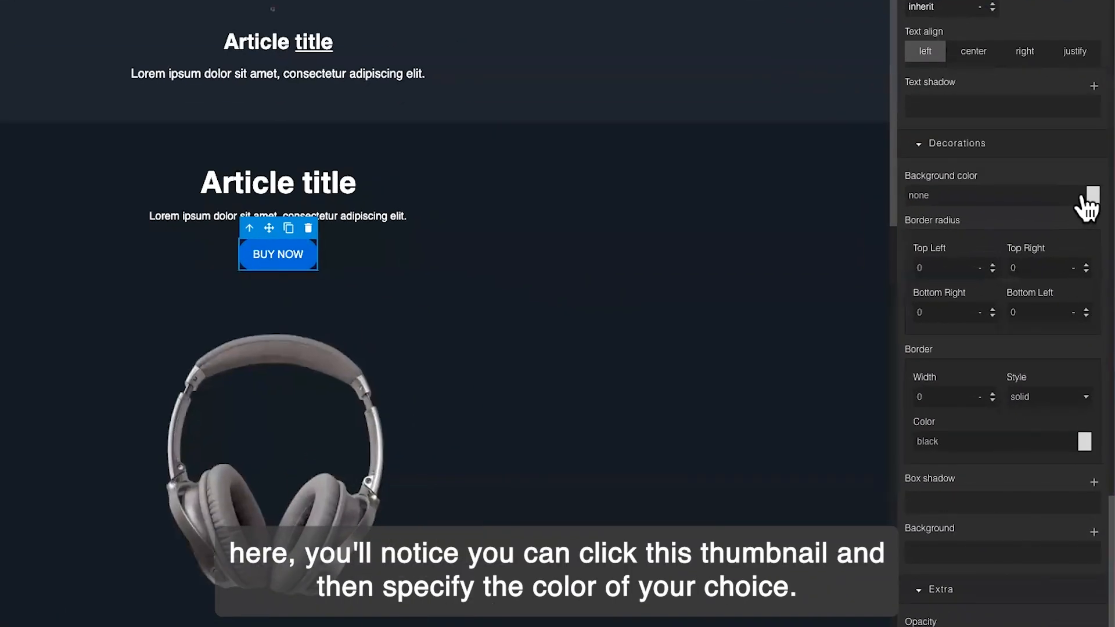
{"action": "left_click", "coordinate": [1087, 201]}
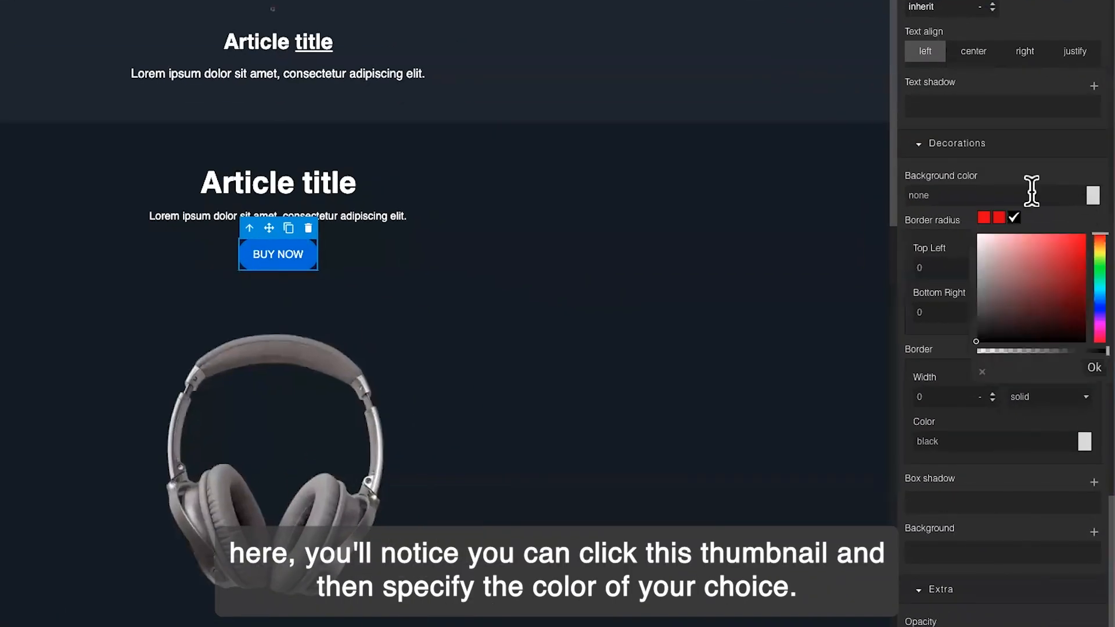
{"action": "left_click", "coordinate": [1075, 239]}
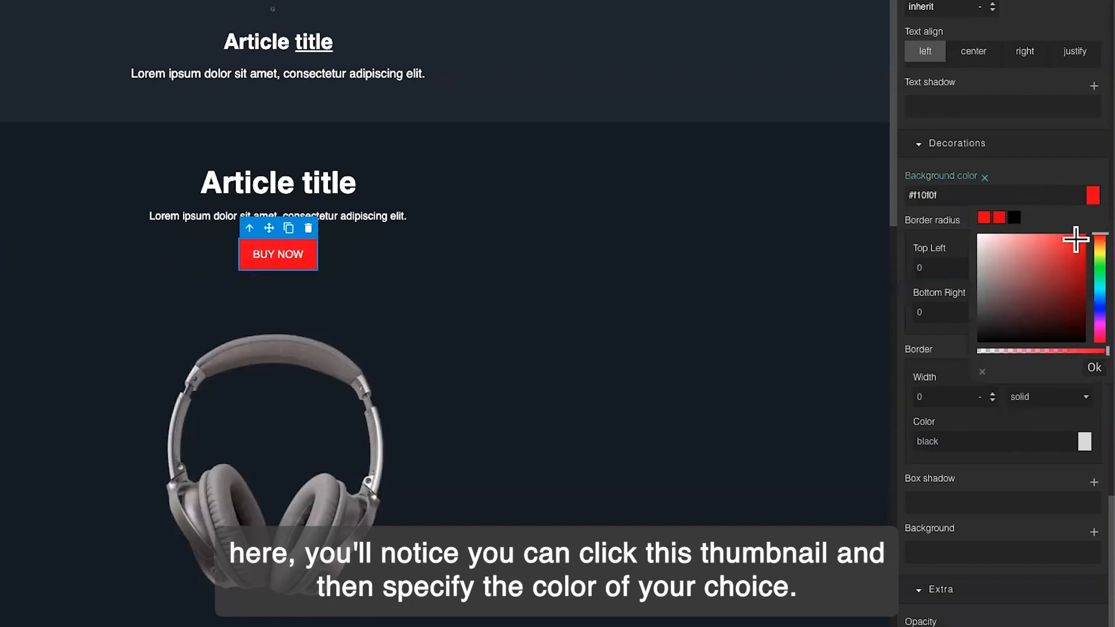
{"action": "left_click", "coordinate": [1086, 378]}
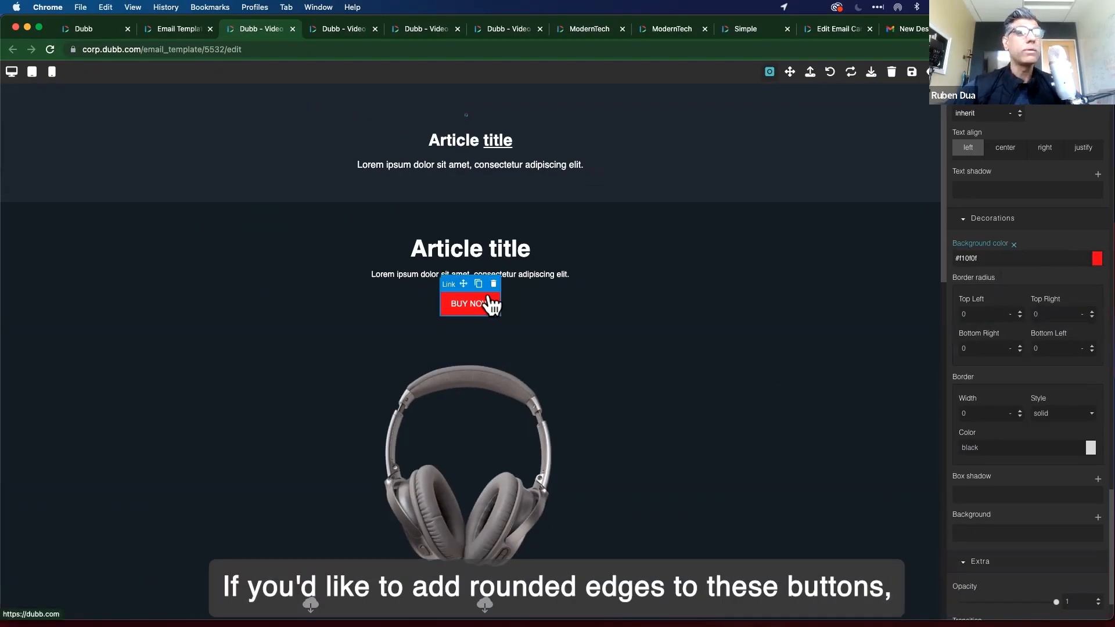
Enter 6 in the button's corner fields for a 6px border radius and apply.
{"action": "left_click", "coordinate": [977, 314]}
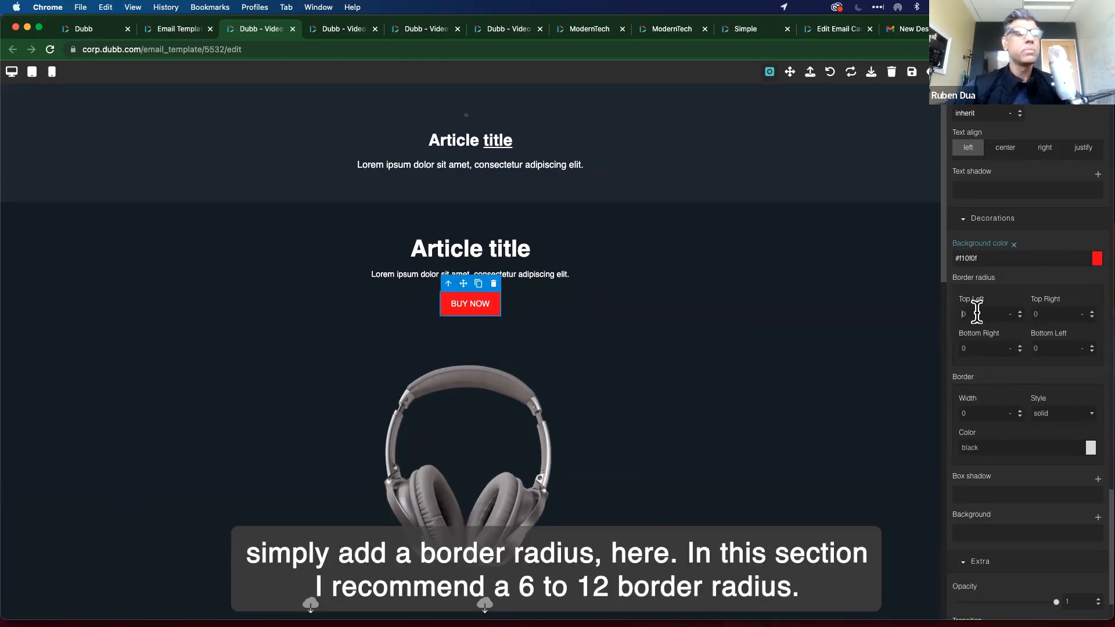
{"action": "type", "text": "6"}
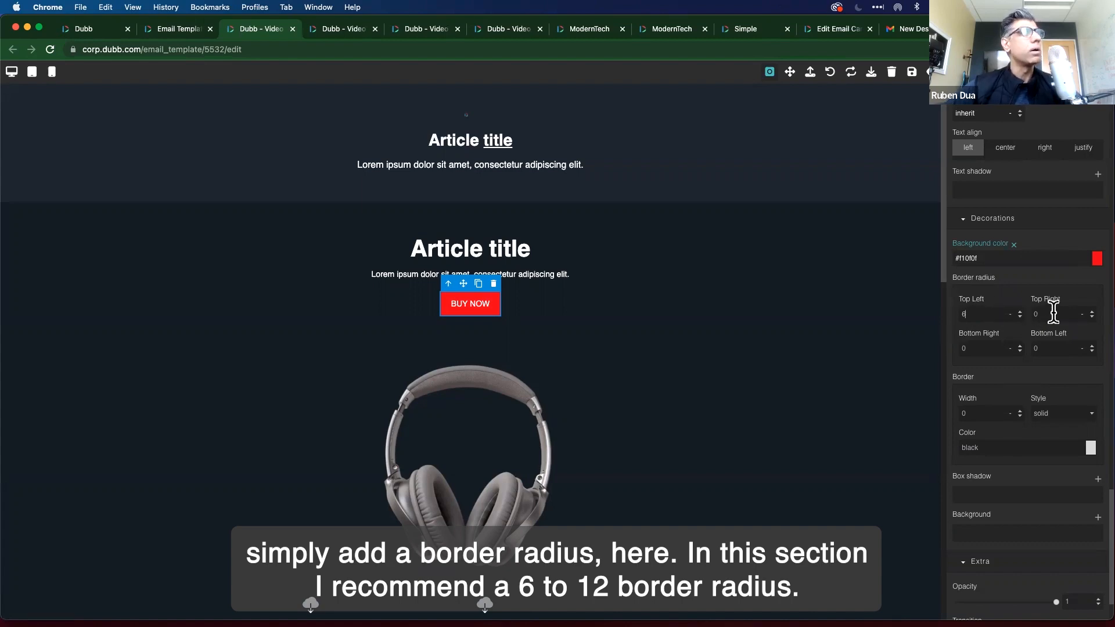
{"action": "double_click", "coordinate": [1053, 316]}
{"action": "type", "text": "6"}
{"action": "double_click", "coordinate": [978, 312]}
{"action": "type", "text": "6"}
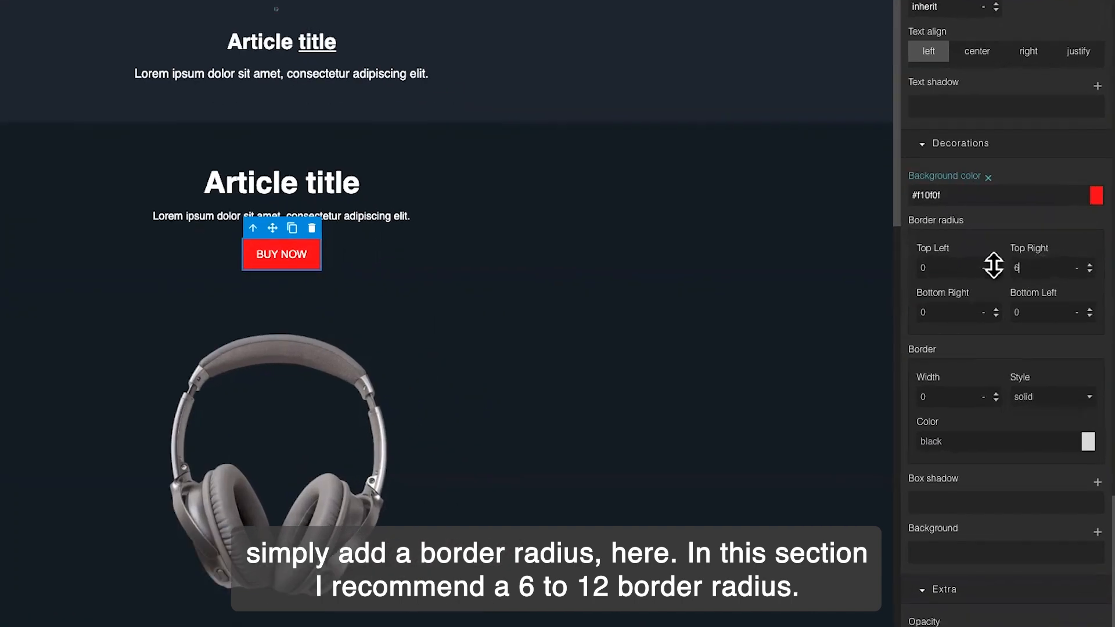
{"action": "left_click", "coordinate": [936, 316]}
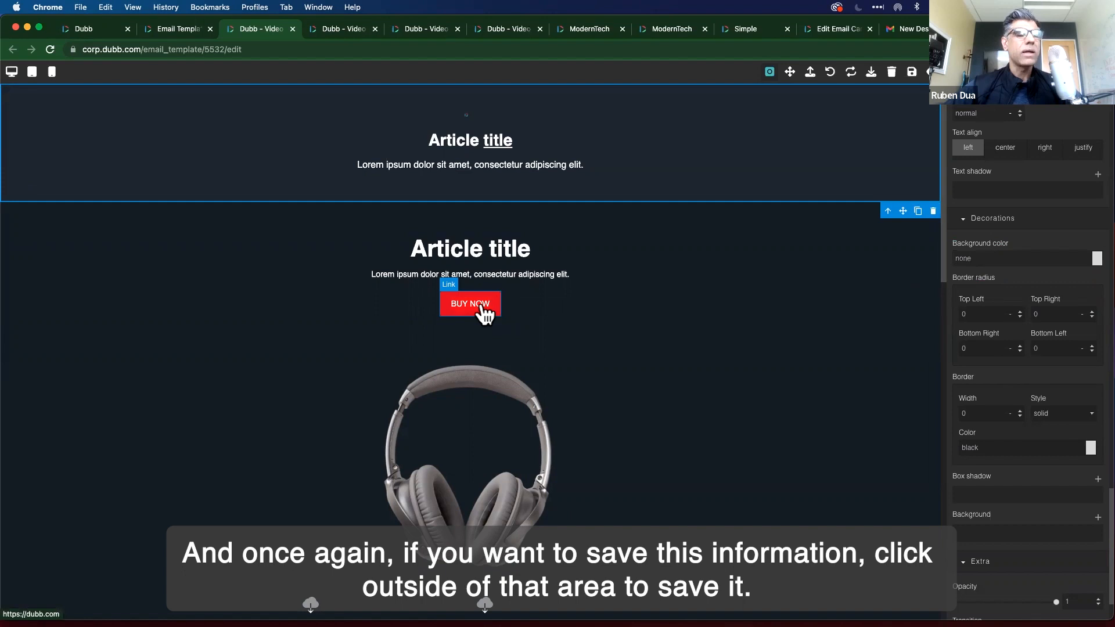
{"action": "left_click", "coordinate": [640, 371]}
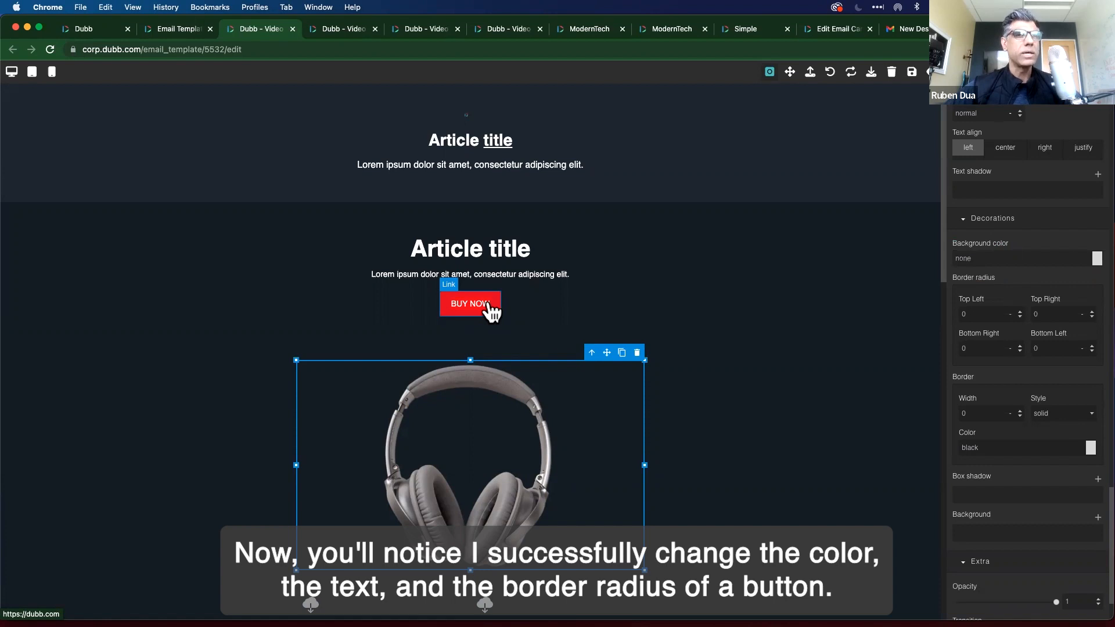
Delete the two-column cloud-icon text row below the headphones image.
{"action": "scroll", "coordinate": [491, 312], "scroll_direction": "down", "scroll_amount": 5}
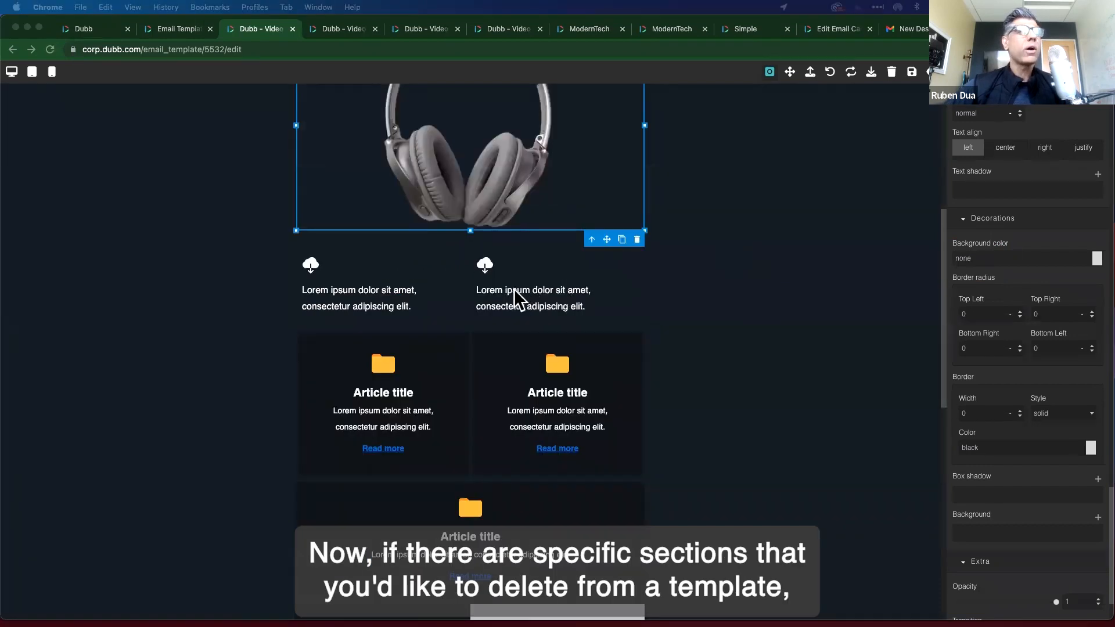
{"action": "left_click", "coordinate": [360, 271]}
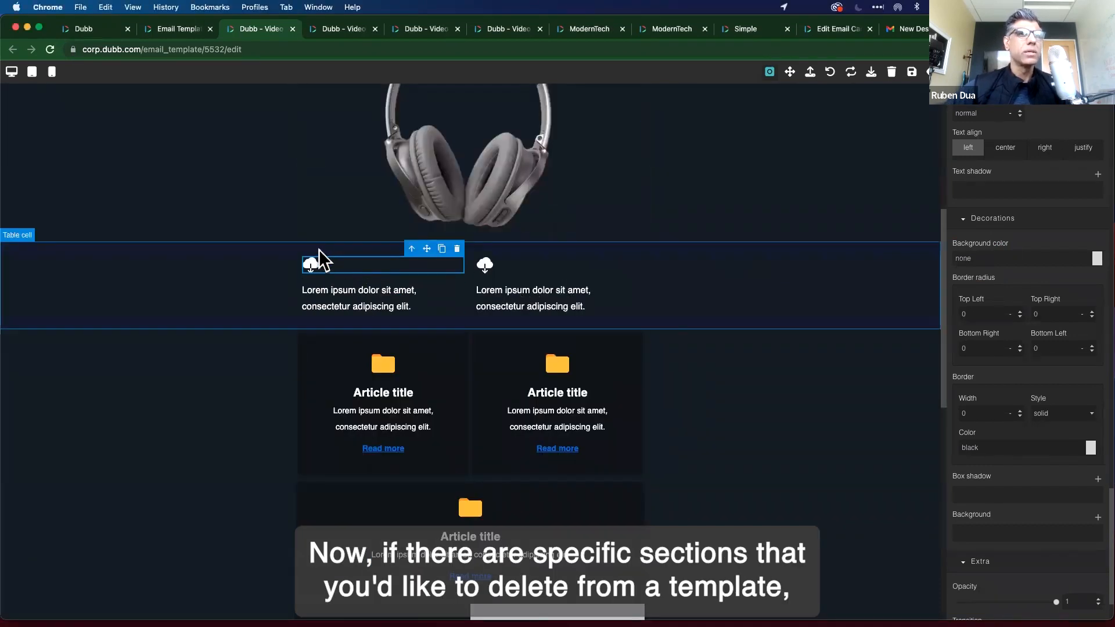
{"action": "left_click", "coordinate": [73, 254]}
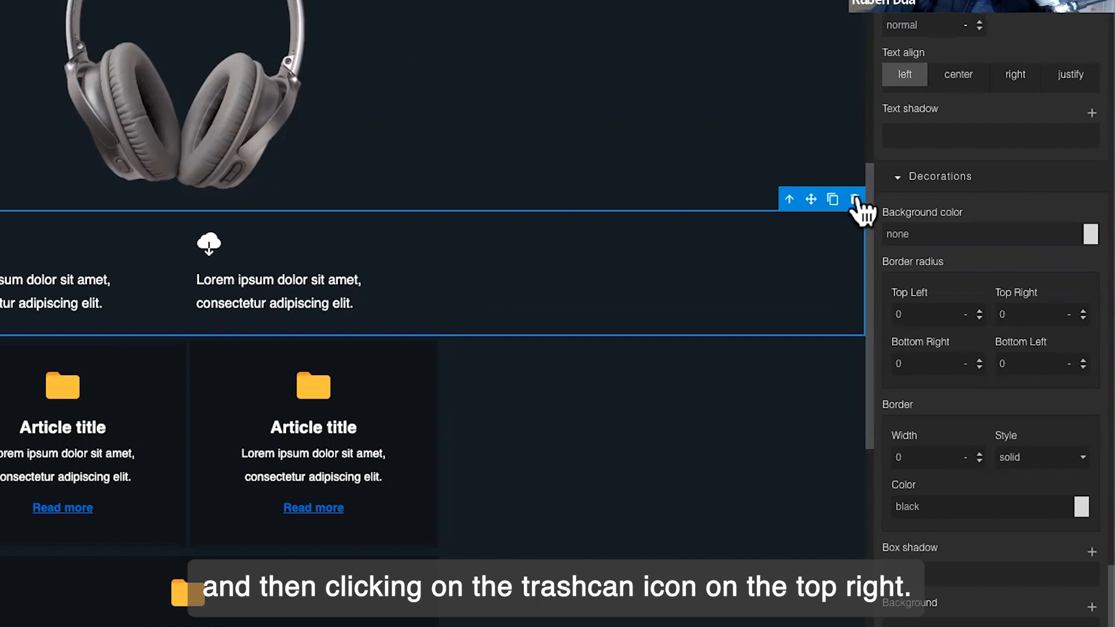
{"action": "left_click", "coordinate": [855, 199]}
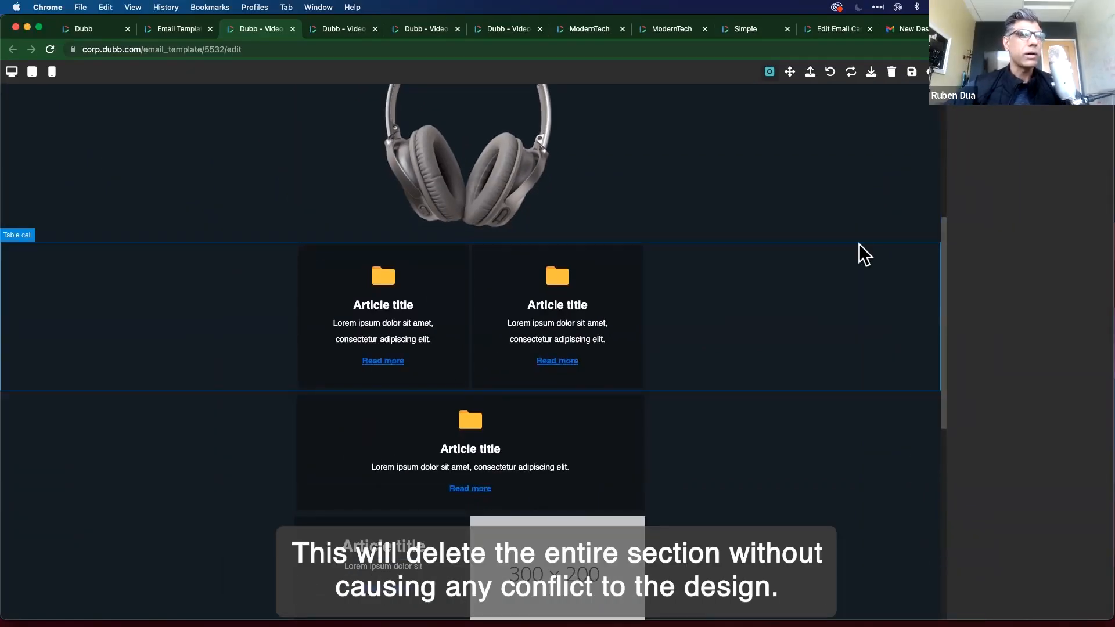
Try center, right and justify on the first card's body text, settling on left alignment.
{"action": "triple_click", "coordinate": [412, 325]}
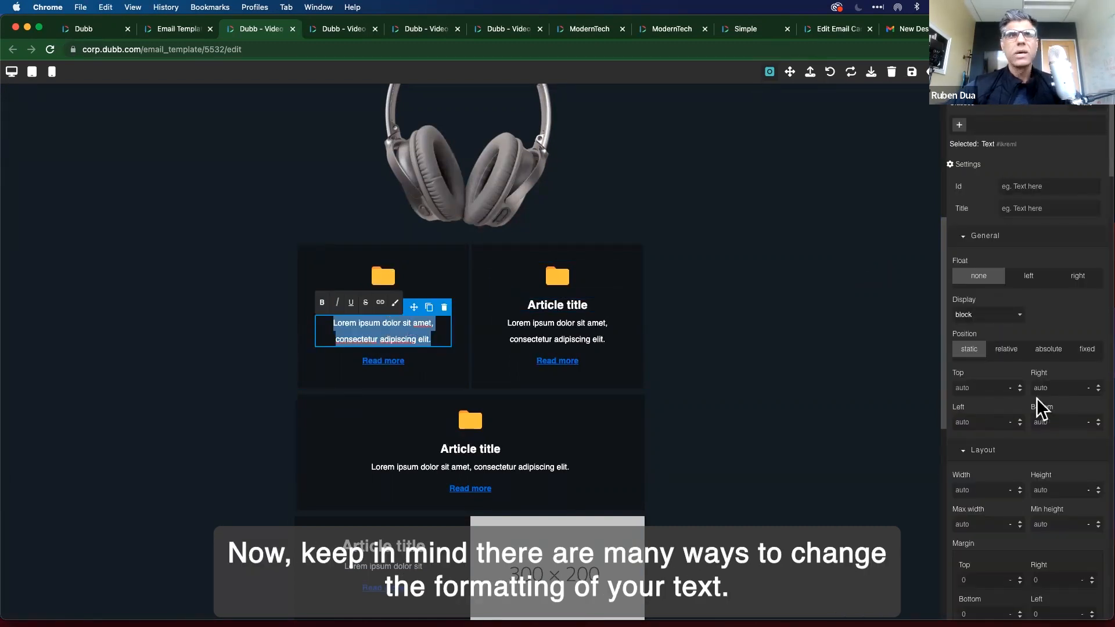
{"action": "scroll", "coordinate": [1040, 406], "scroll_direction": "down", "scroll_amount": 10}
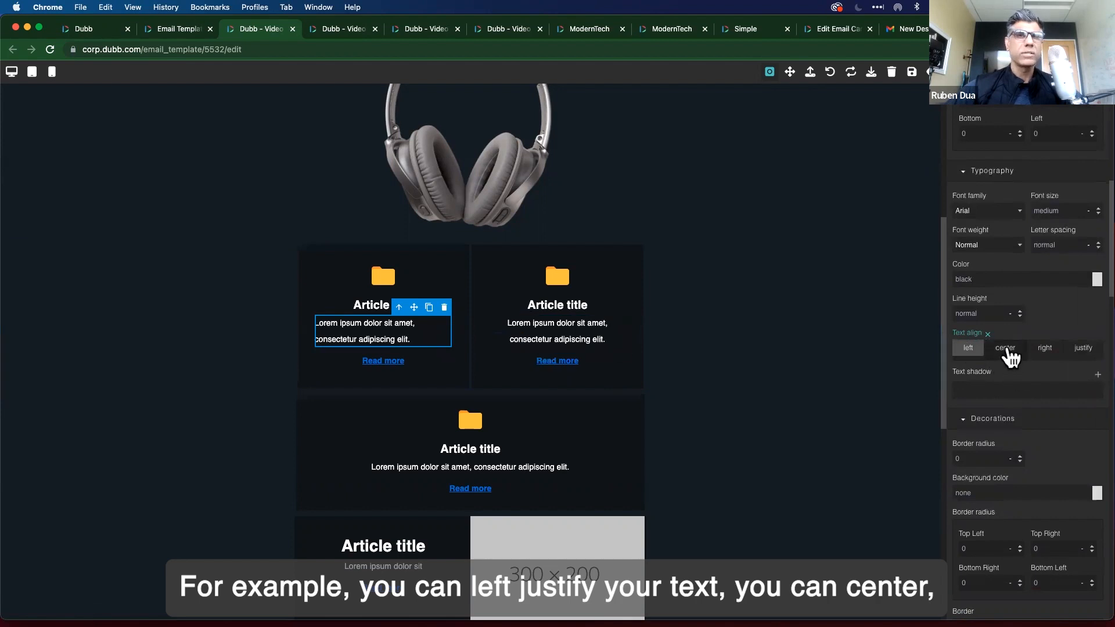
{"action": "left_click", "coordinate": [1006, 348]}
{"action": "left_click", "coordinate": [1045, 351]}
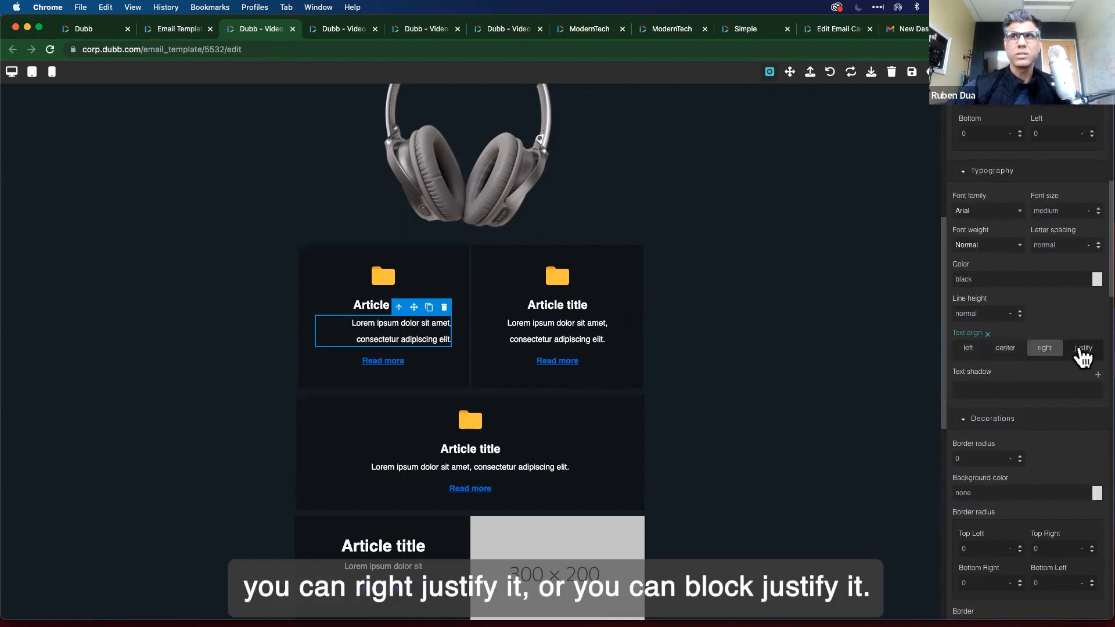
{"action": "left_click", "coordinate": [1082, 351]}
{"action": "left_click", "coordinate": [973, 350]}
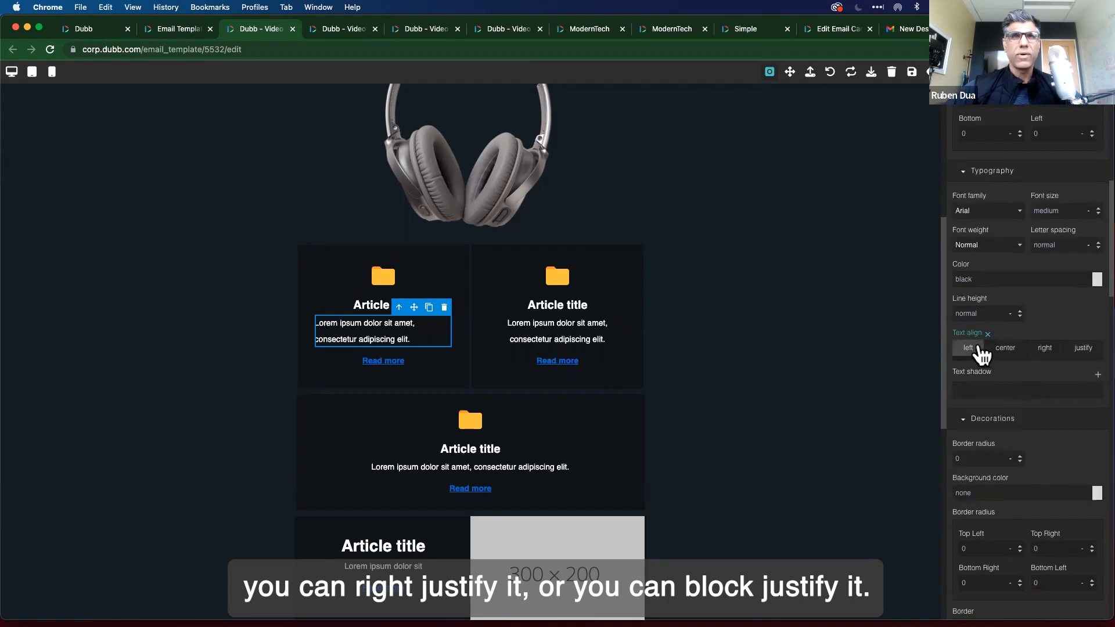
Select the card container, body text, whole card and two-card row in turn to inspect them.
{"action": "left_click", "coordinate": [470, 314]}
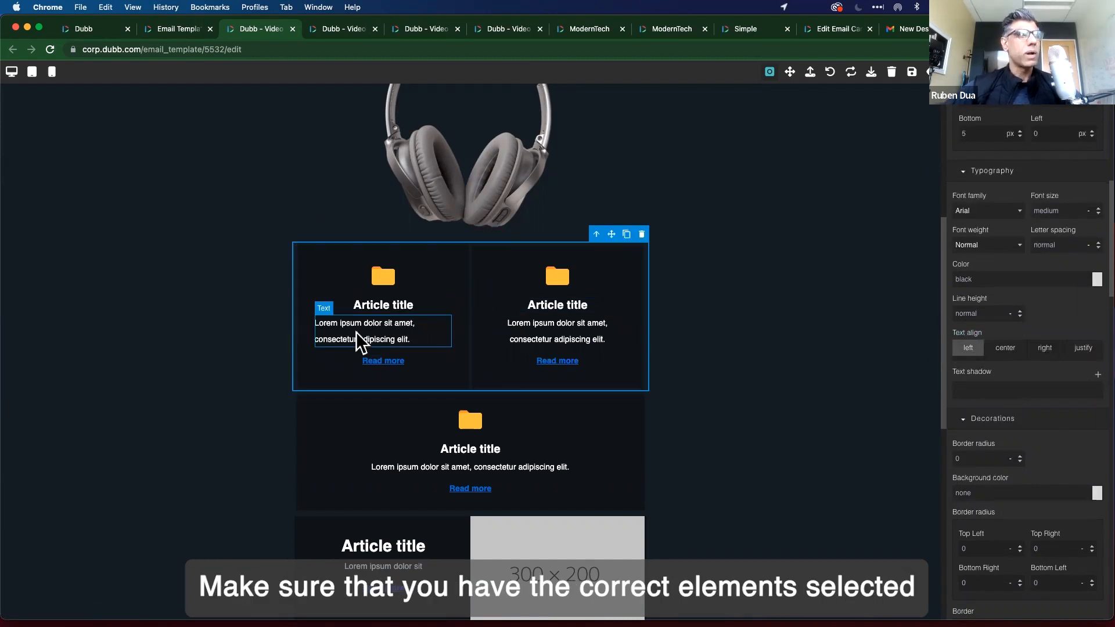
{"action": "left_click", "coordinate": [357, 331]}
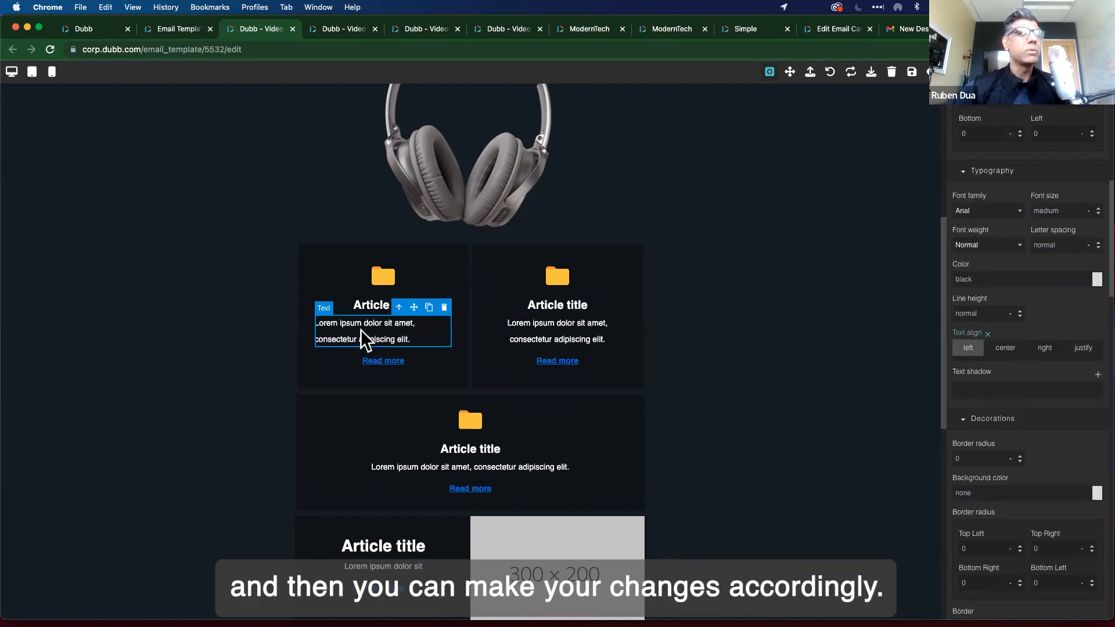
{"action": "double_click", "coordinate": [347, 338]}
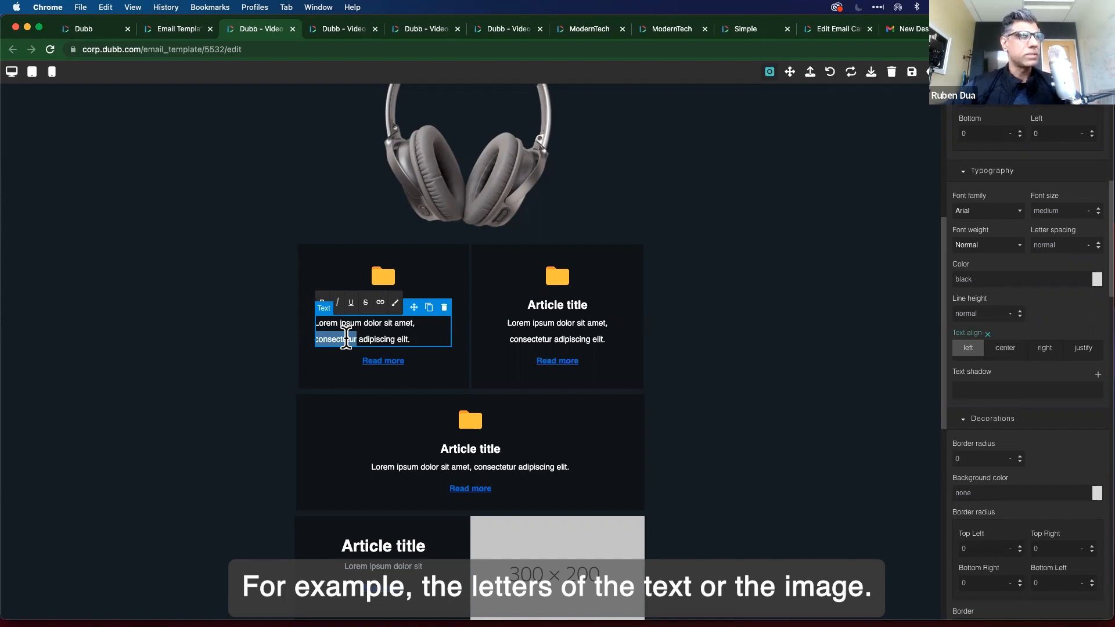
{"action": "left_click", "coordinate": [300, 372]}
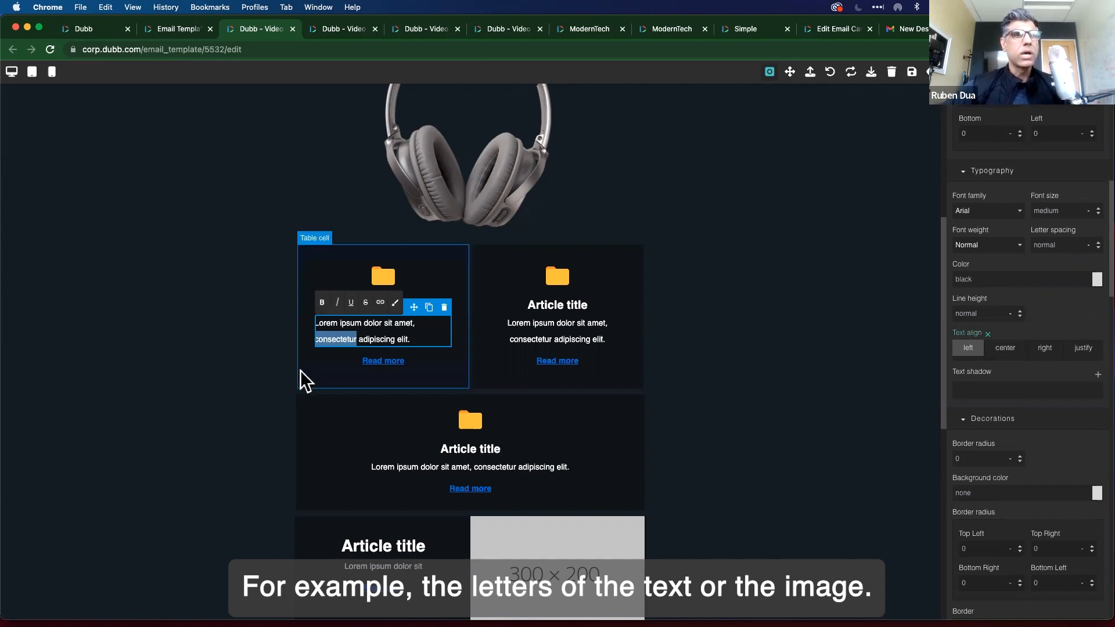
{"action": "left_click", "coordinate": [351, 335]}
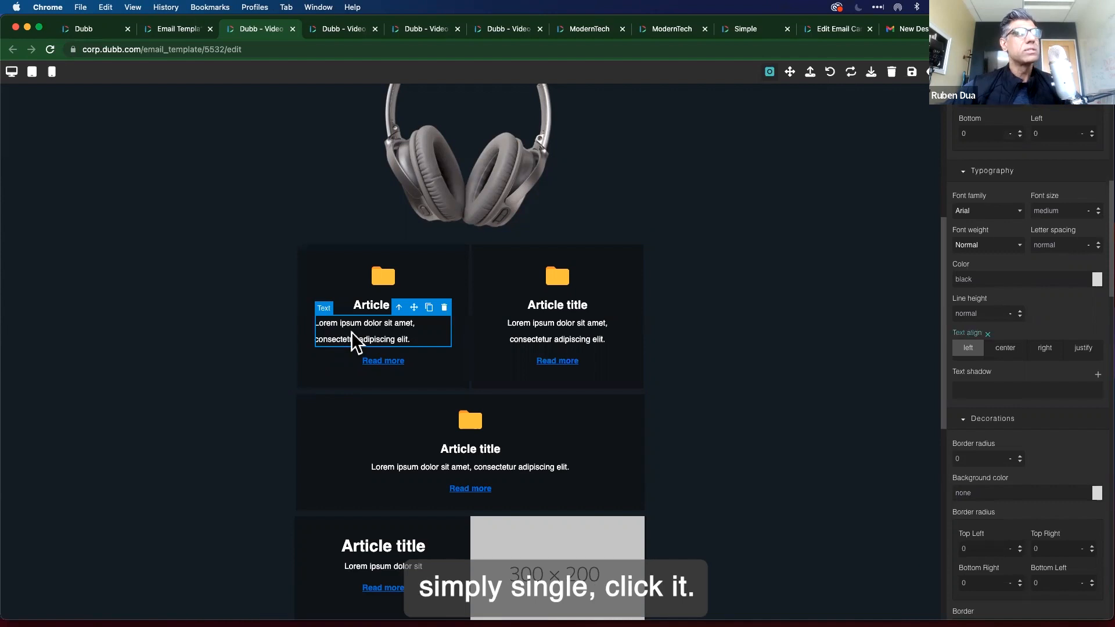
{"action": "left_click", "coordinate": [691, 268]}
{"action": "scroll", "coordinate": [691, 268], "scroll_direction": "down", "scroll_amount": 1}
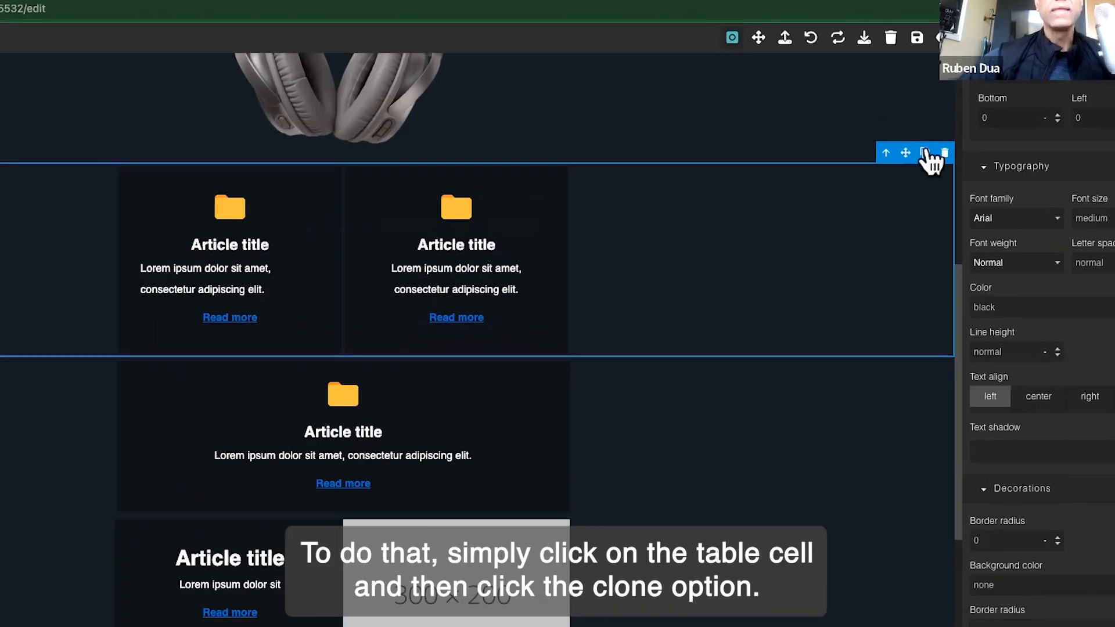
Clone the row of two article cards and save the ModernTech template.
{"action": "left_click", "coordinate": [930, 147]}
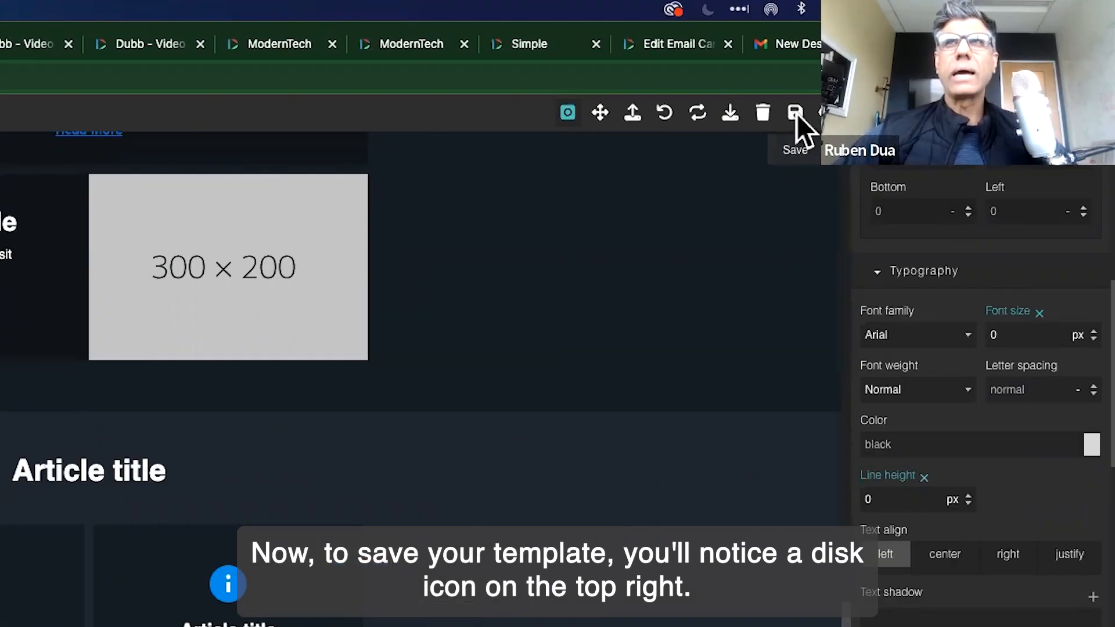
{"action": "left_click", "coordinate": [796, 114]}
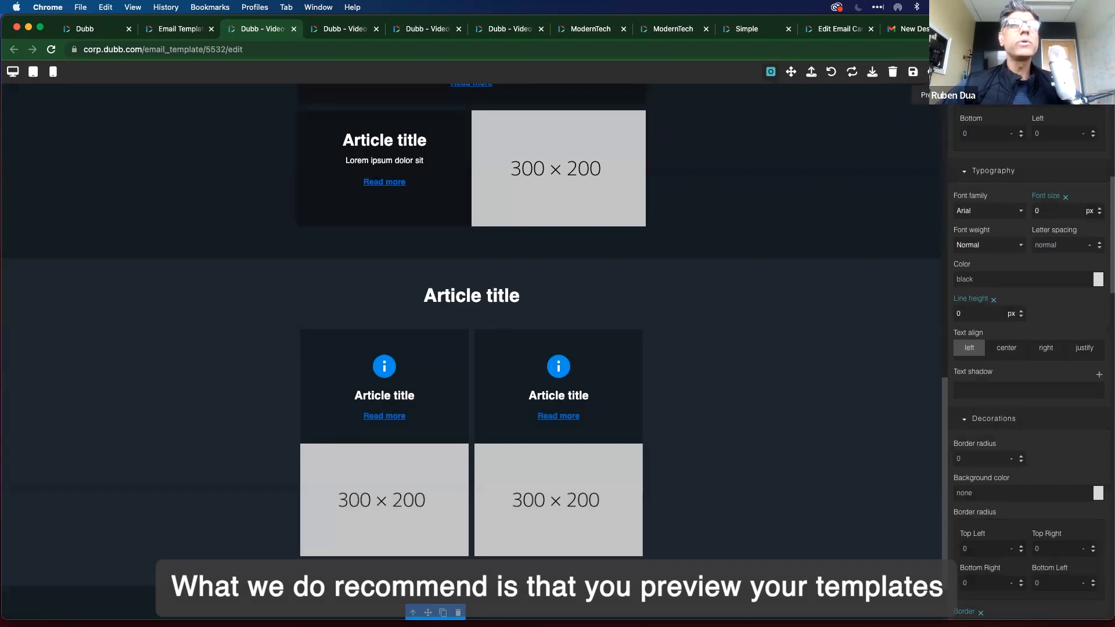
Preview the email template and scroll through it.
{"action": "left_click", "coordinate": [933, 72]}
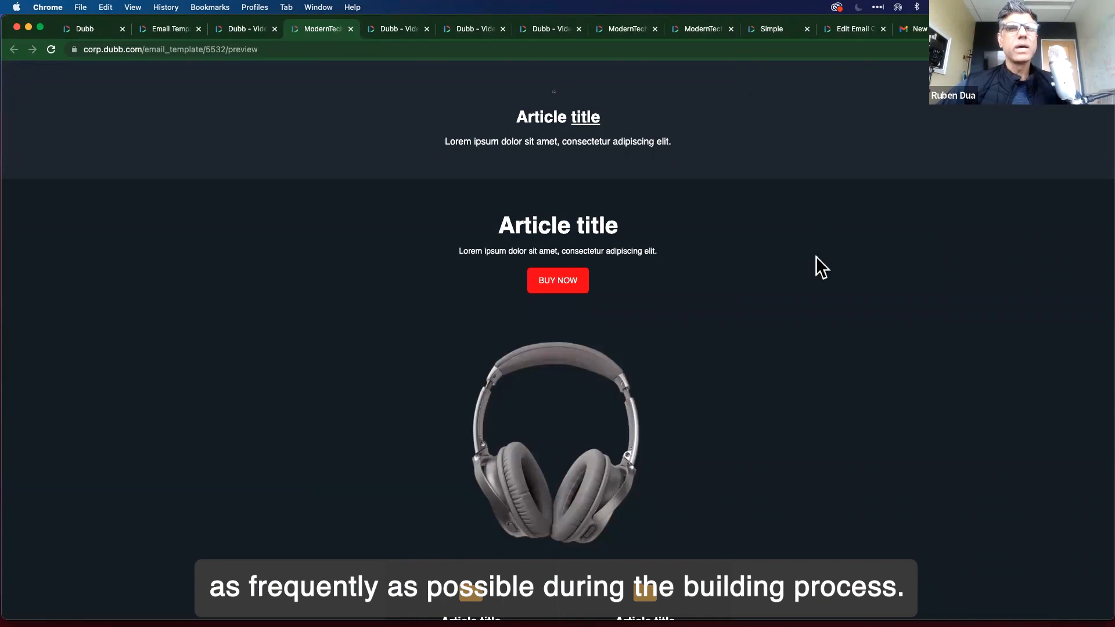
{"action": "scroll", "coordinate": [865, 399], "scroll_direction": "down", "scroll_amount": 5}
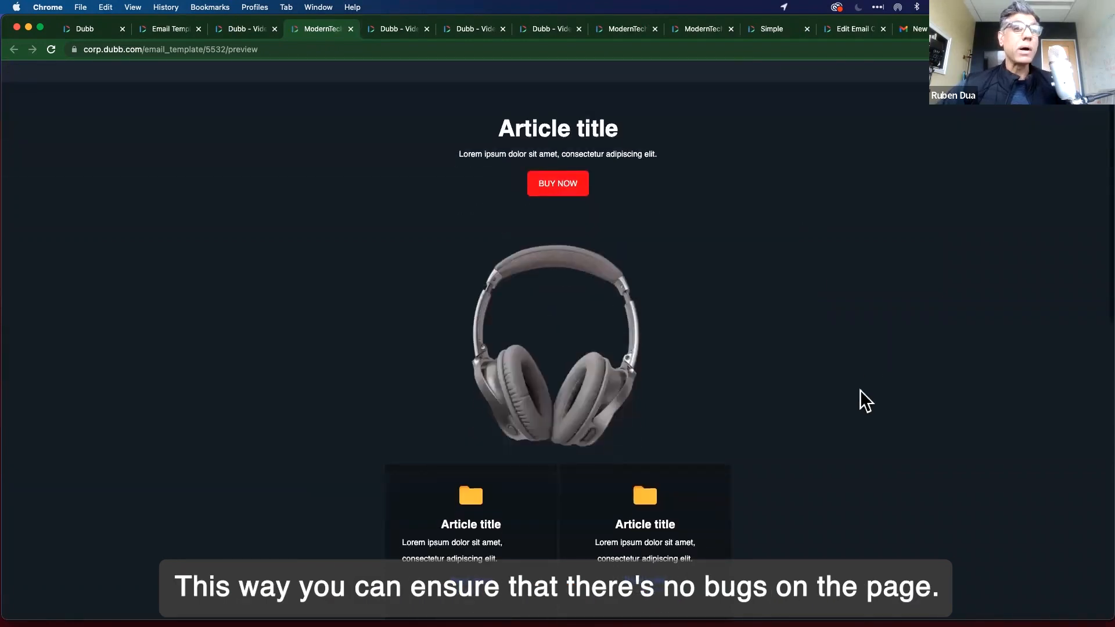
{"action": "scroll", "coordinate": [864, 401], "scroll_direction": "up", "scroll_amount": 5}
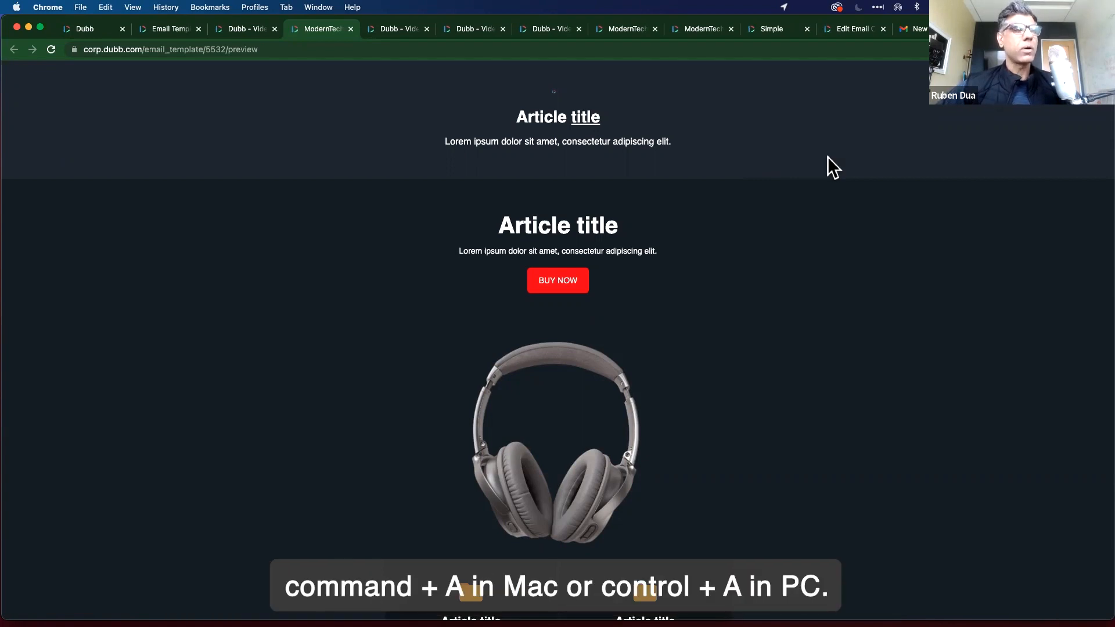
Copy the entire preview page and switch to the new Gmail message draft.
{"action": "key", "text": "super+a"}
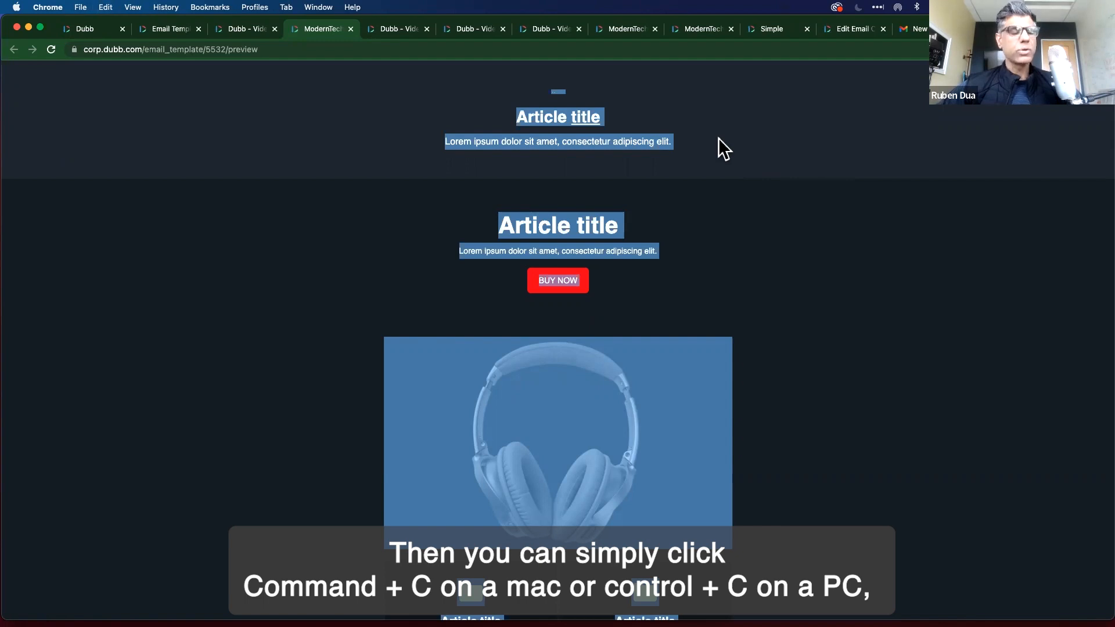
{"action": "key", "text": "super+c"}
{"action": "left_click", "coordinate": [922, 34]}
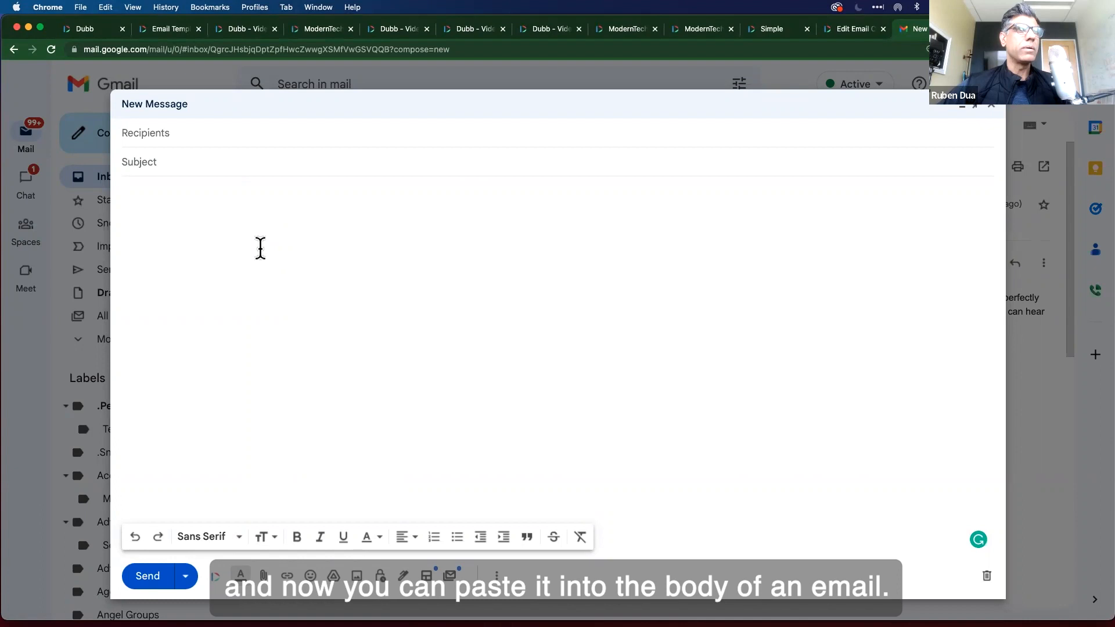
Paste the template into a Gmail message to the Dubb support address, subject 'Test Email campaign'.
{"action": "key", "text": "super+v"}
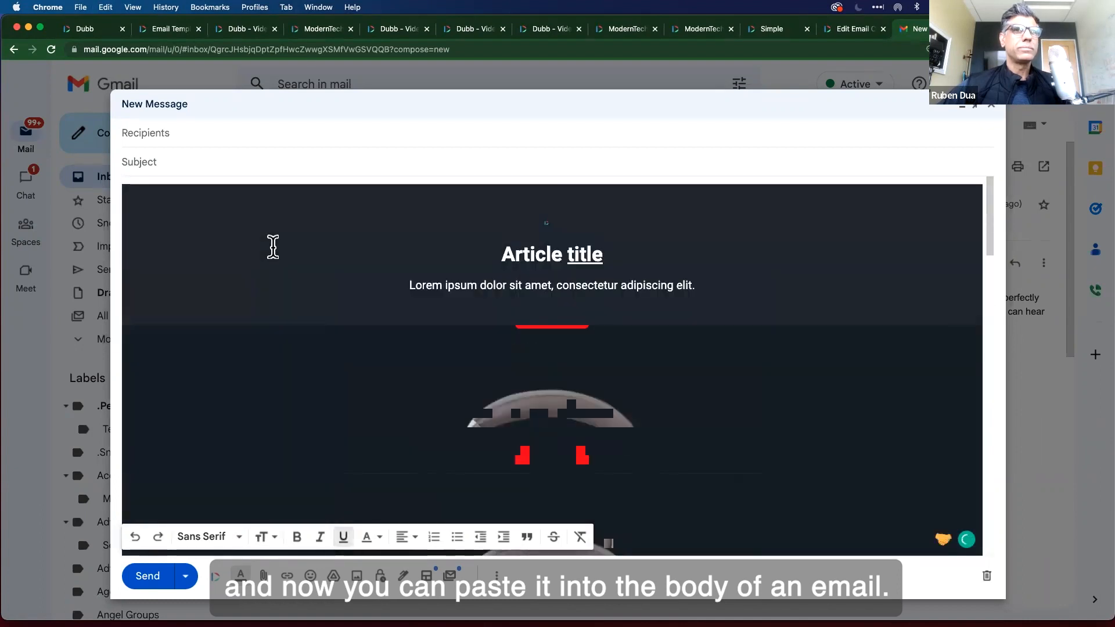
{"action": "left_click", "coordinate": [250, 136]}
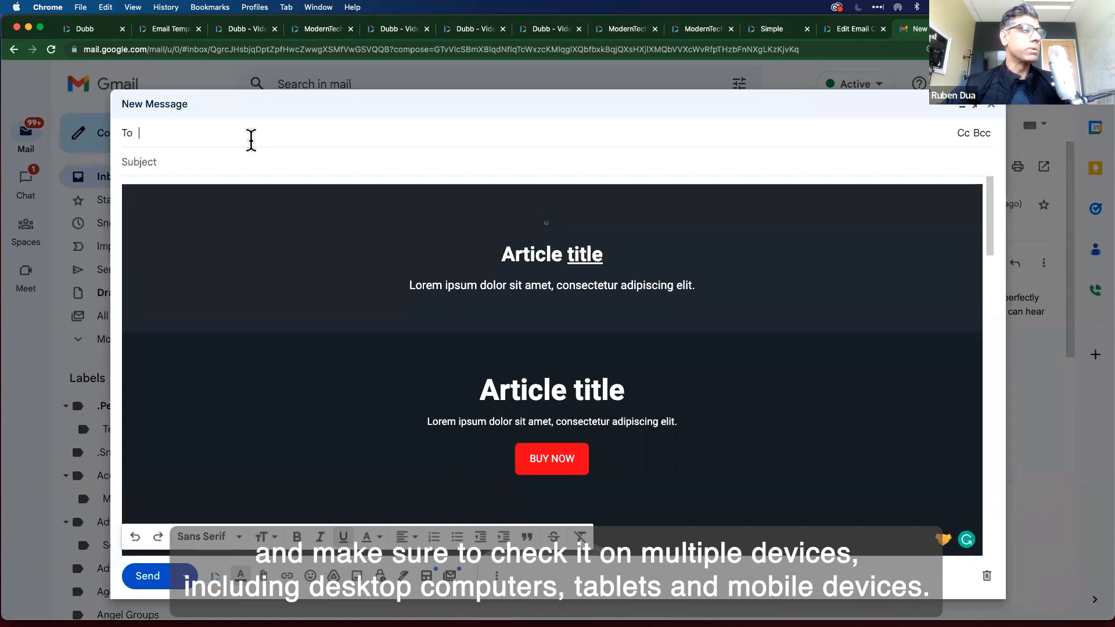
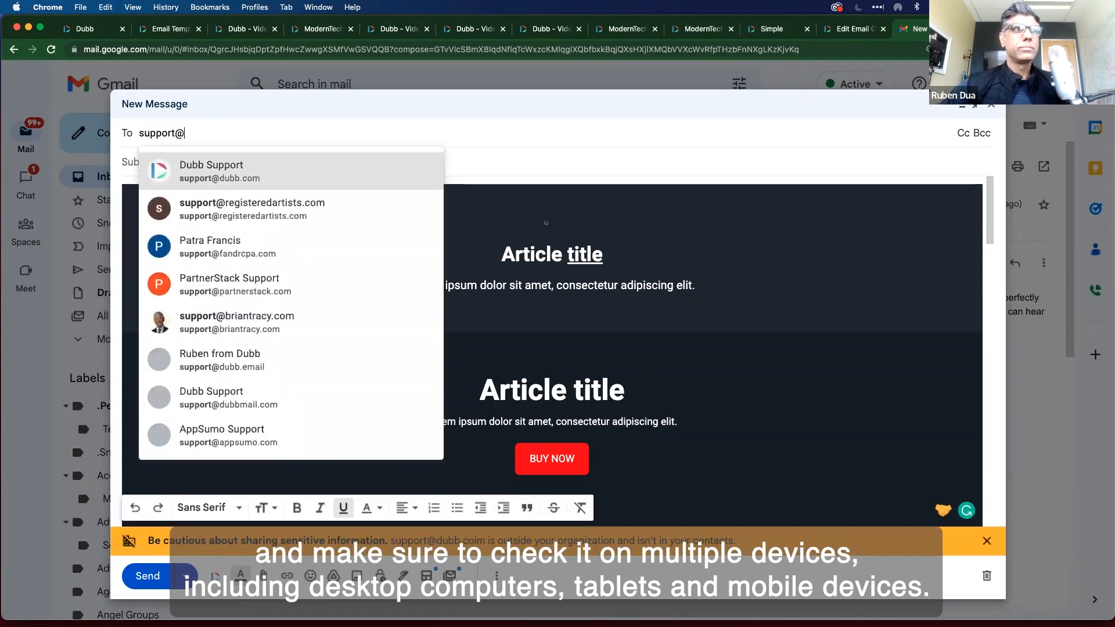
{"action": "key", "text": "Tab"}
{"action": "type", "text": "Test Email campaign"}
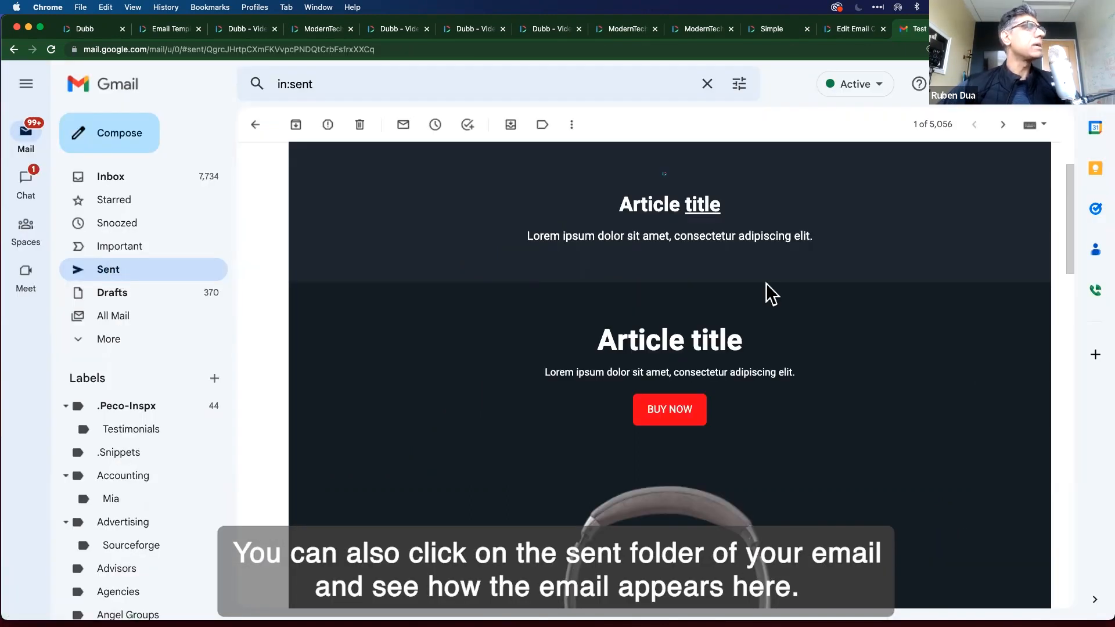
Scroll the sent email and narrow the browser window to check its layout at smaller width.
{"action": "scroll", "coordinate": [825, 383], "scroll_direction": "down", "scroll_amount": 15}
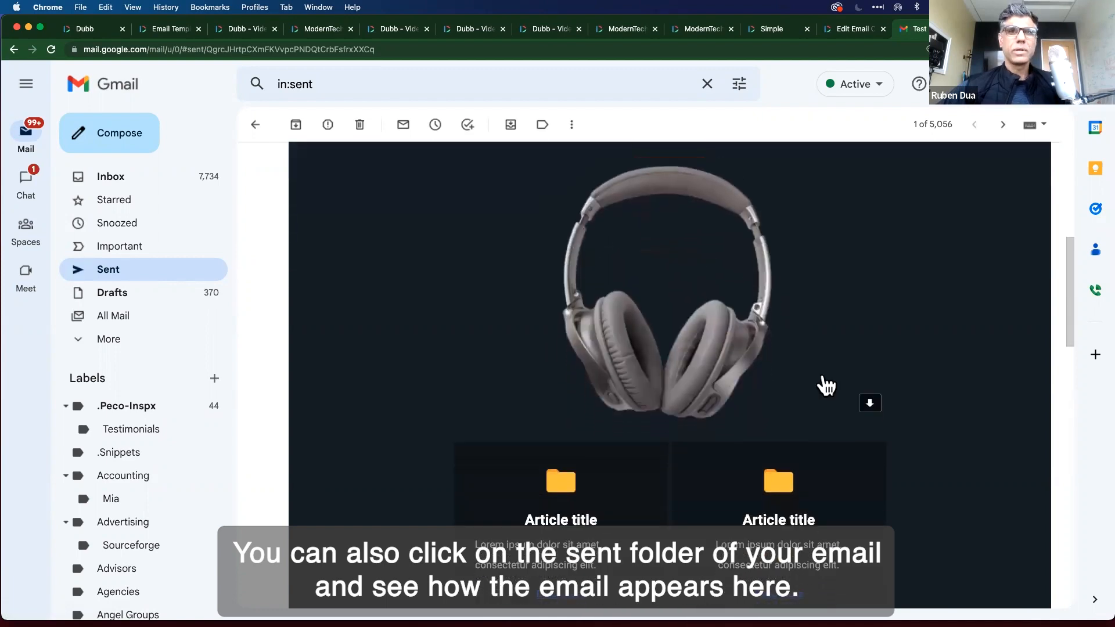
{"action": "scroll", "coordinate": [829, 385], "scroll_direction": "down", "scroll_amount": 10}
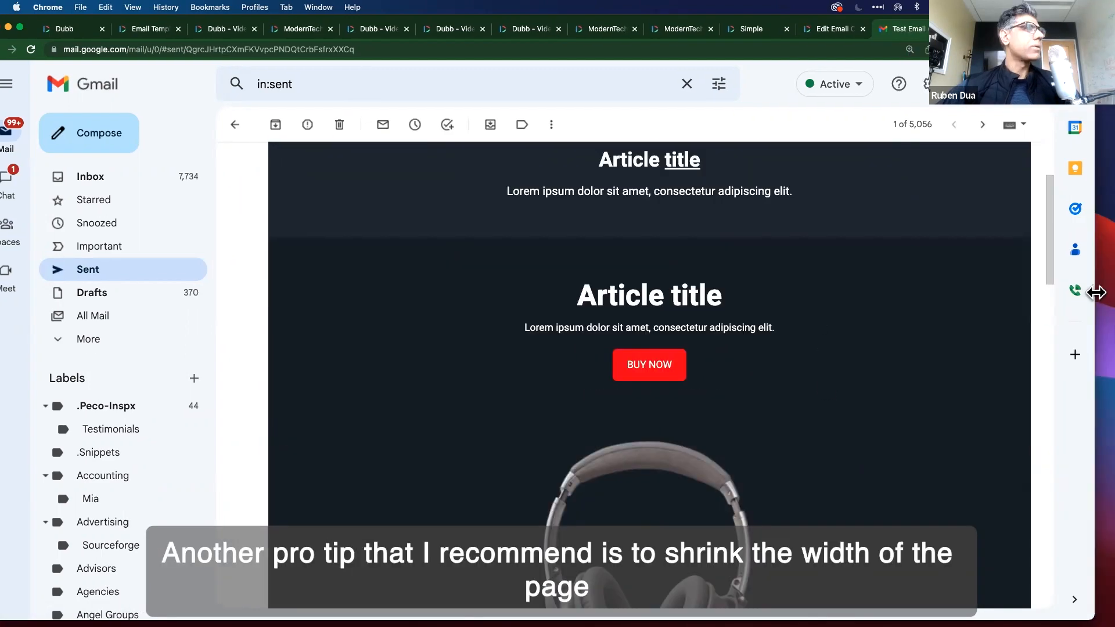
{"action": "left_click_drag", "start_coordinate": [1098, 291], "coordinate": [784, 308]}
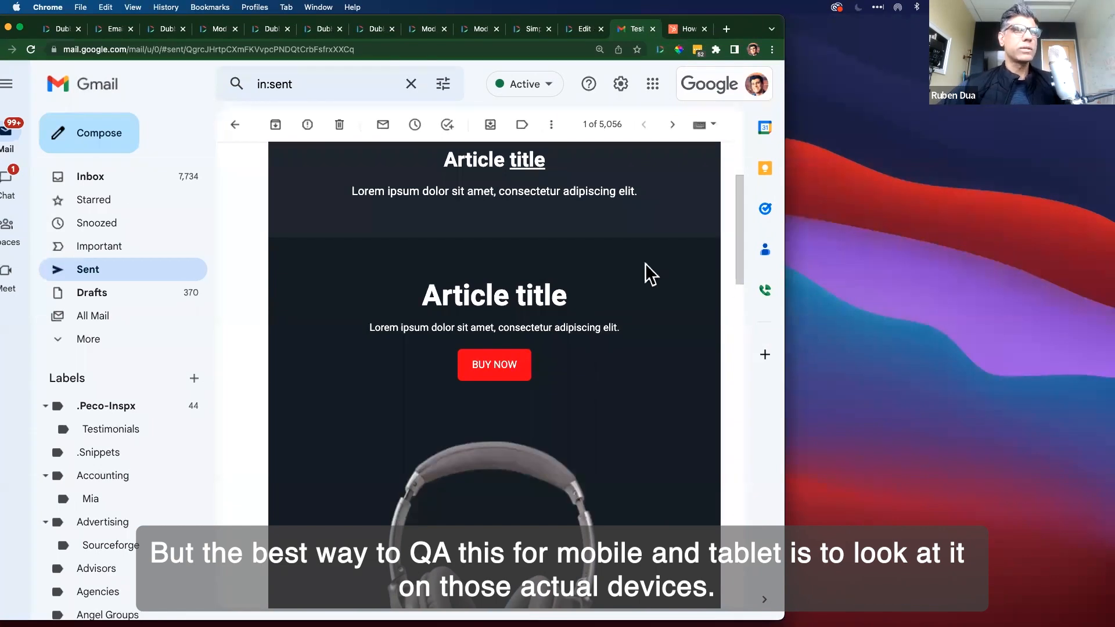
{"action": "scroll", "coordinate": [646, 263], "scroll_direction": "up", "scroll_amount": 2}
{"action": "scroll", "coordinate": [646, 263], "scroll_direction": "down", "scroll_amount": 1}
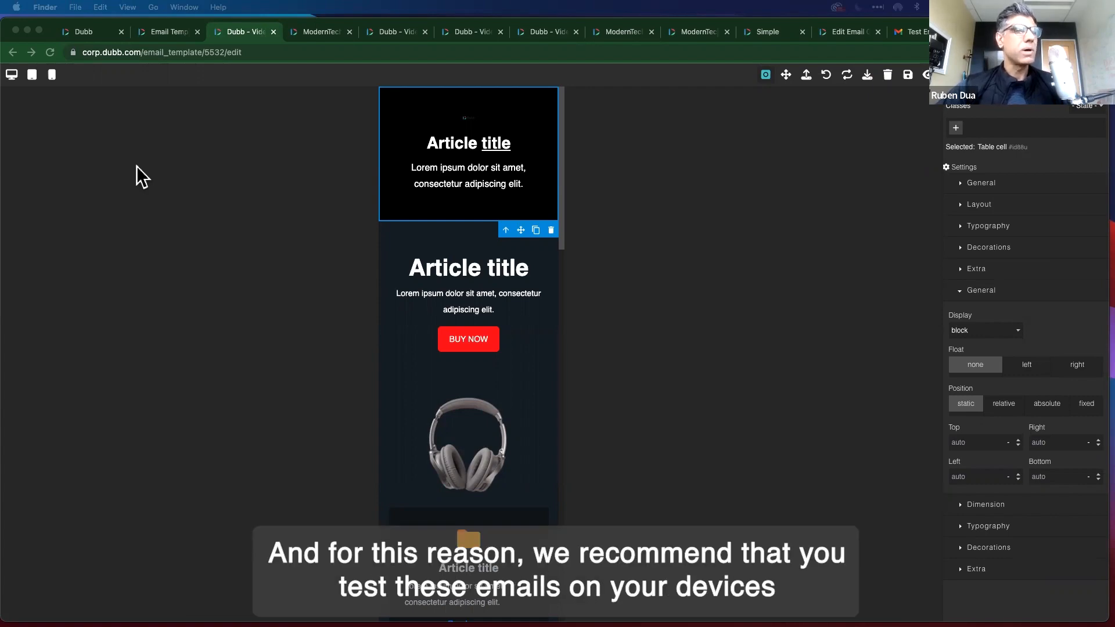
Preview the template in the editor at desktop, tablet and mobile widths.
{"action": "left_click", "coordinate": [13, 76]}
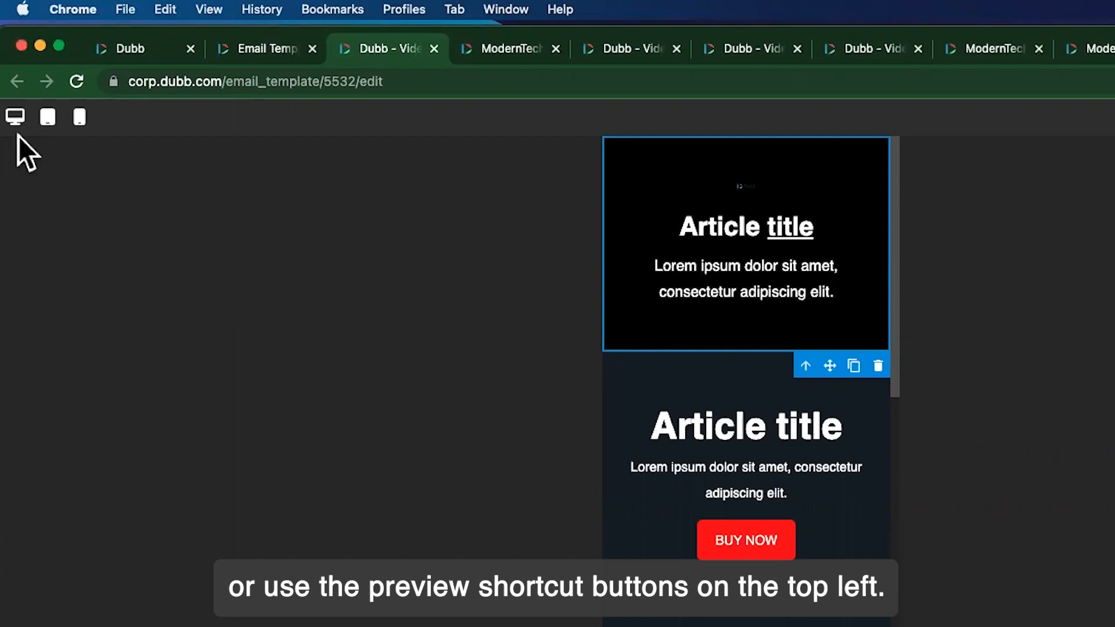
{"action": "left_click", "coordinate": [19, 119]}
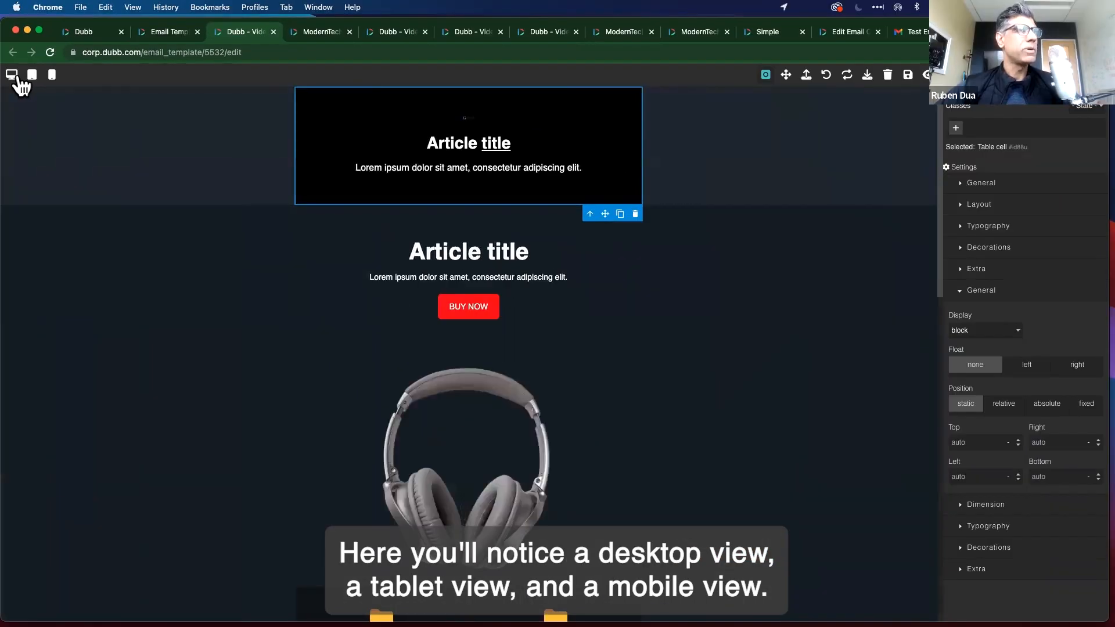
{"action": "left_click", "coordinate": [32, 75]}
{"action": "left_click", "coordinate": [52, 76]}
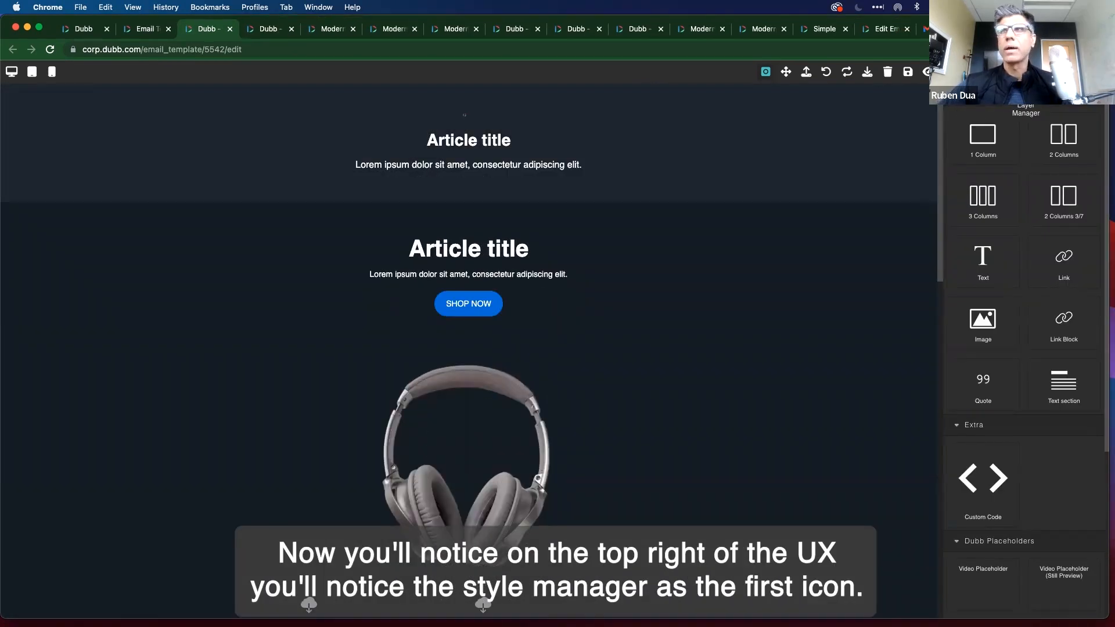
{"action": "left_click", "coordinate": [970, 72]}
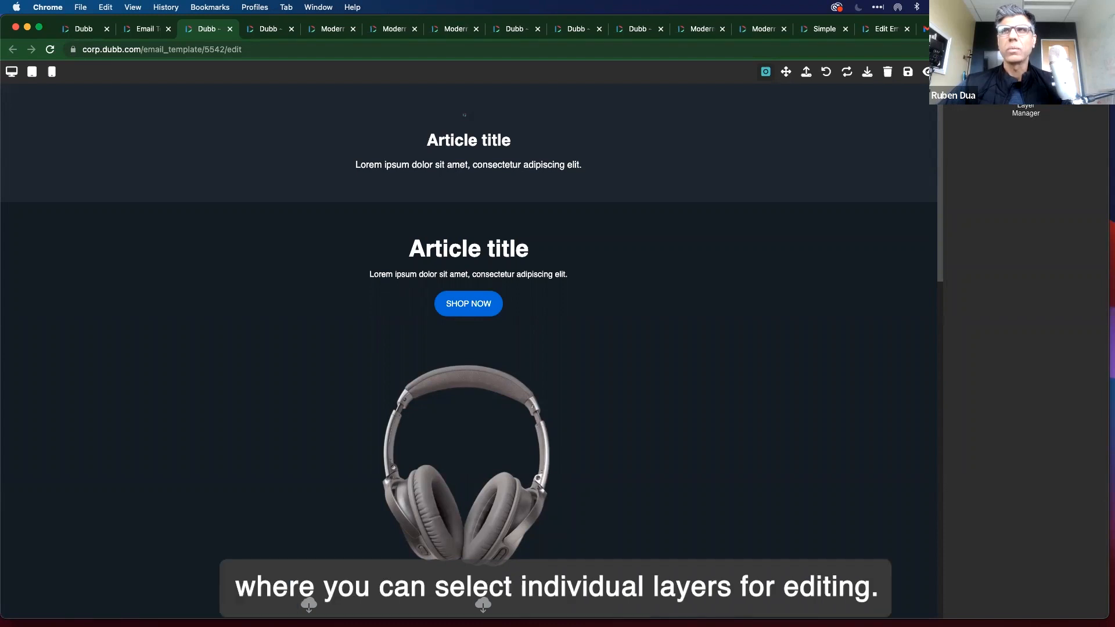
{"action": "left_click", "coordinate": [927, 72]}
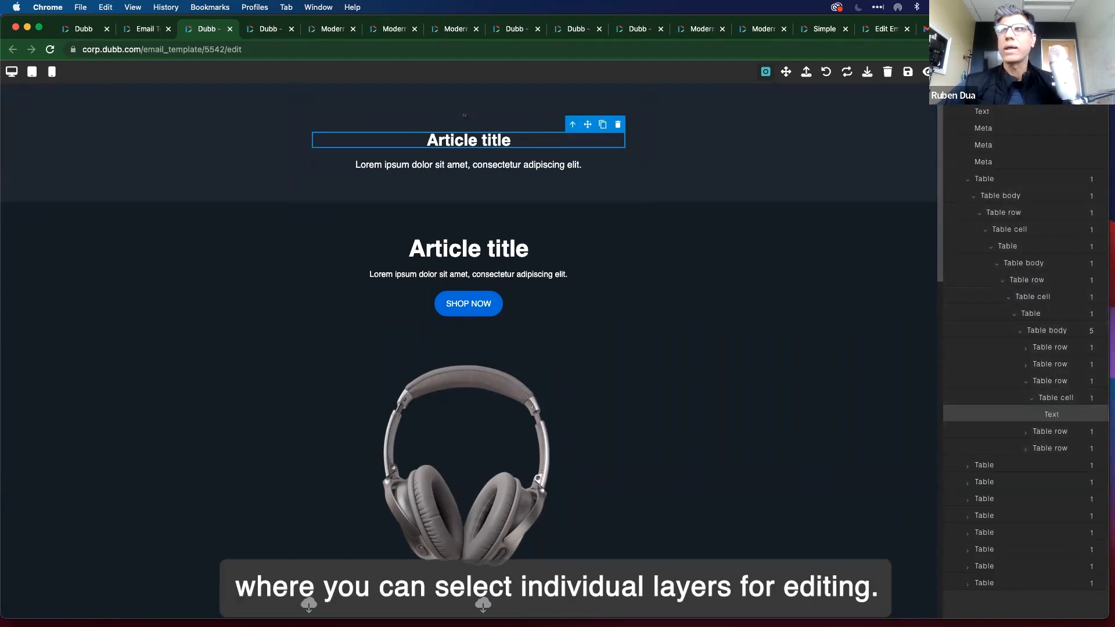
{"action": "left_click", "coordinate": [1081, 74]}
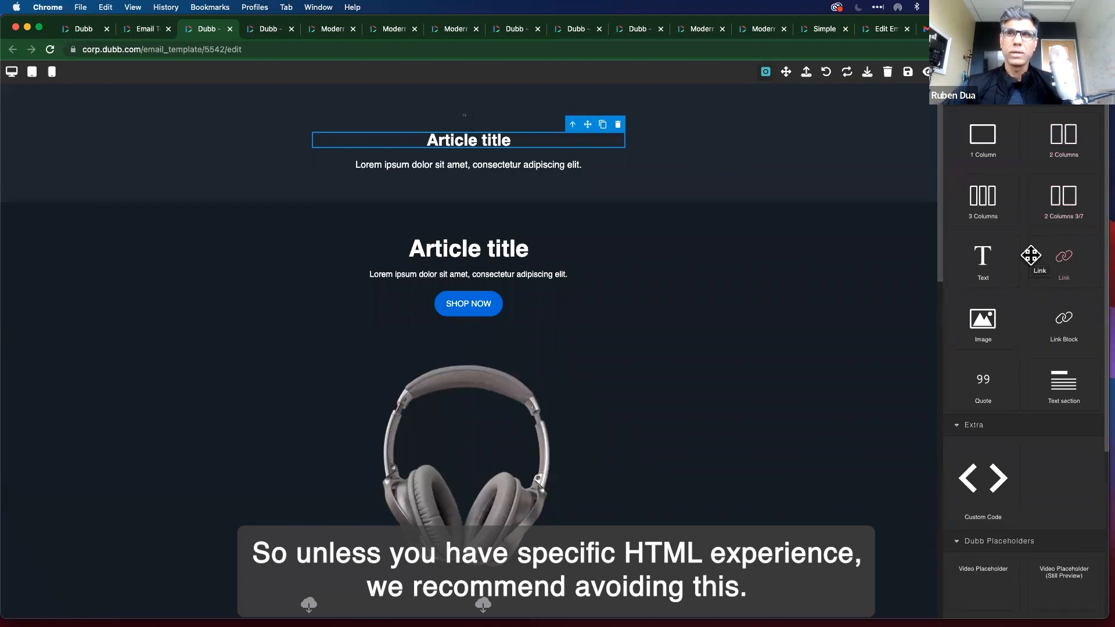
{"action": "scroll", "coordinate": [1093, 401], "scroll_direction": "down", "scroll_amount": 3}
{"action": "scroll", "coordinate": [1095, 411], "scroll_direction": "down", "scroll_amount": 5}
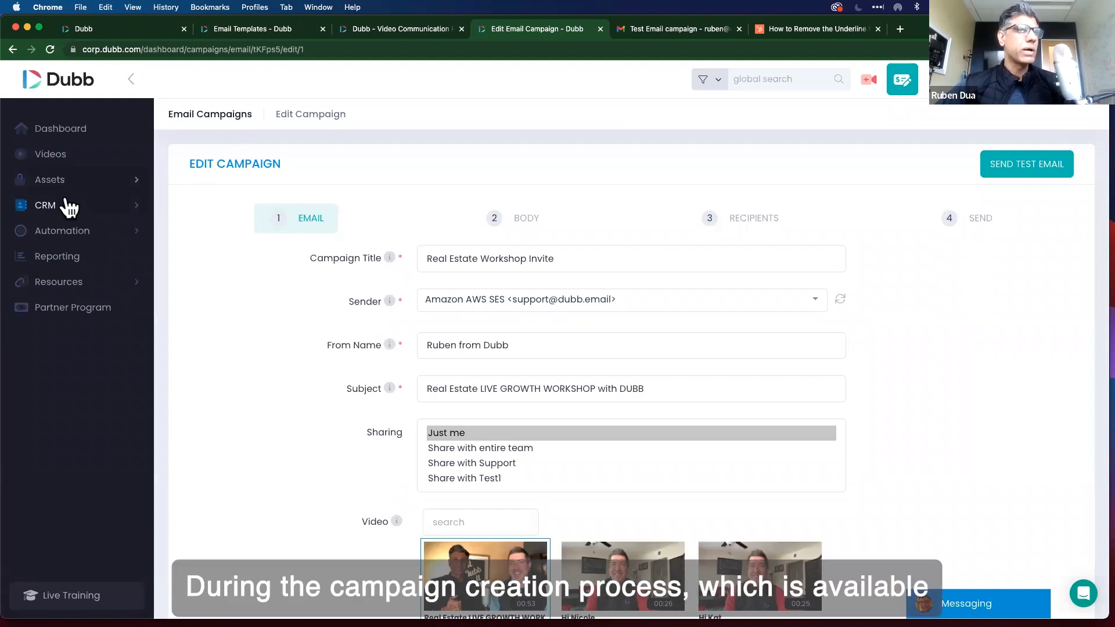
Review the campaign's Video picker under CRM, then return to the template editor.
{"action": "left_click", "coordinate": [81, 211]}
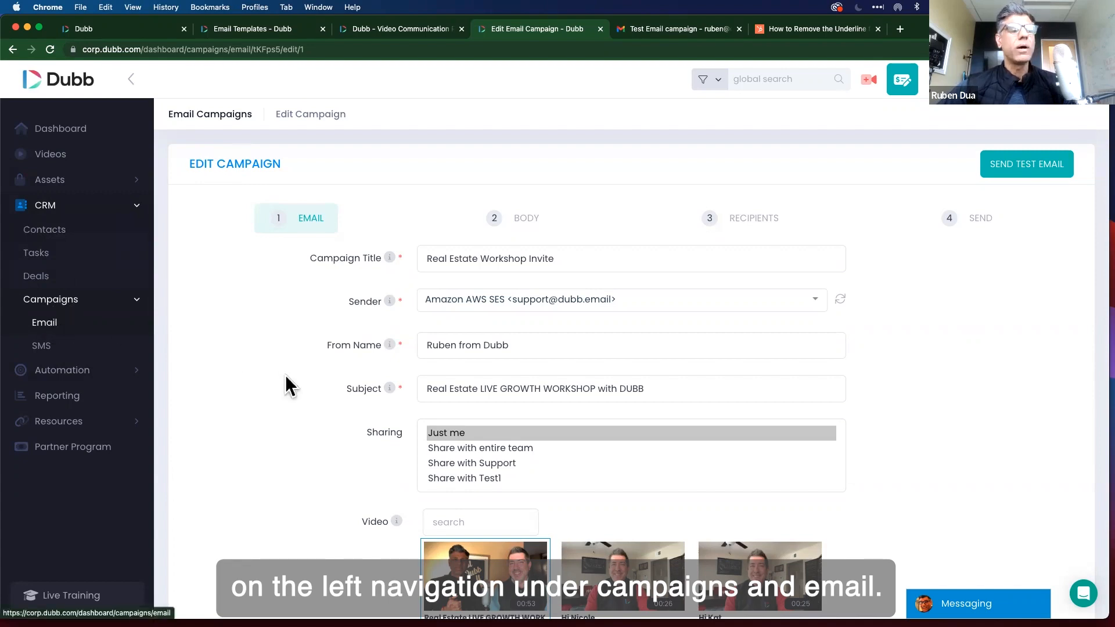
{"action": "scroll", "coordinate": [253, 523], "scroll_direction": "down", "scroll_amount": 5}
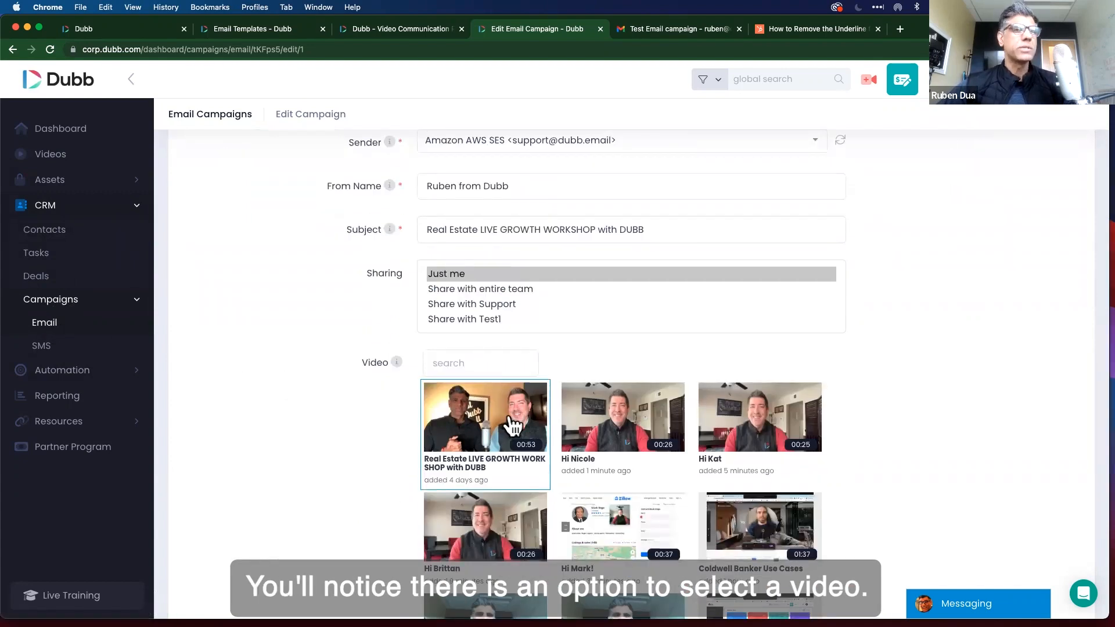
{"action": "scroll", "coordinate": [511, 430], "scroll_direction": "down", "scroll_amount": 2}
{"action": "scroll", "coordinate": [505, 436], "scroll_direction": "up", "scroll_amount": 2}
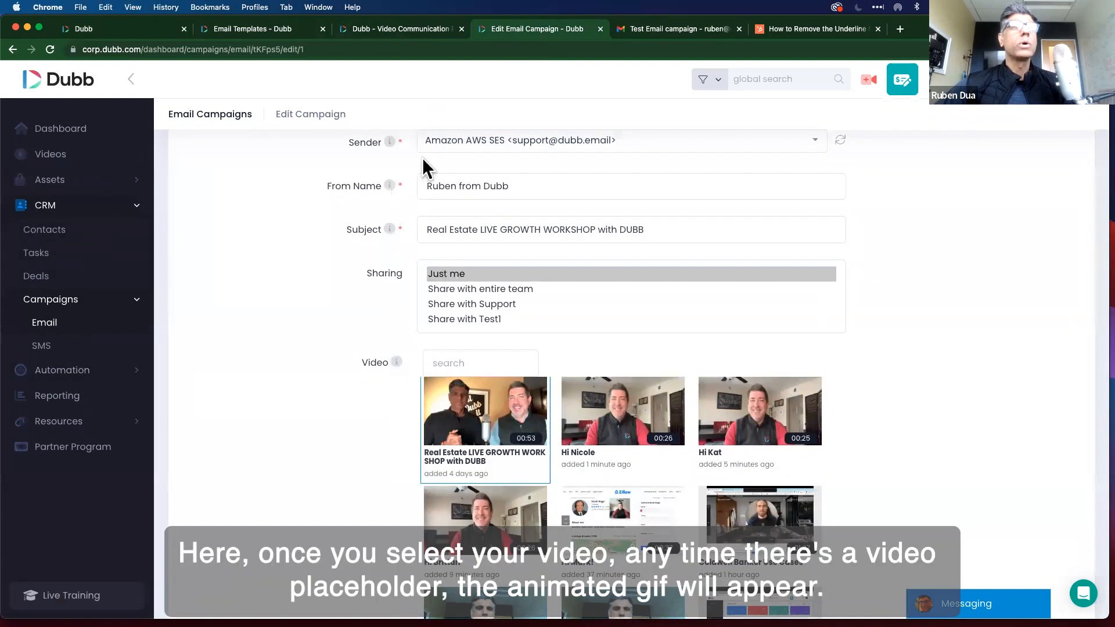
{"action": "left_click", "coordinate": [400, 30]}
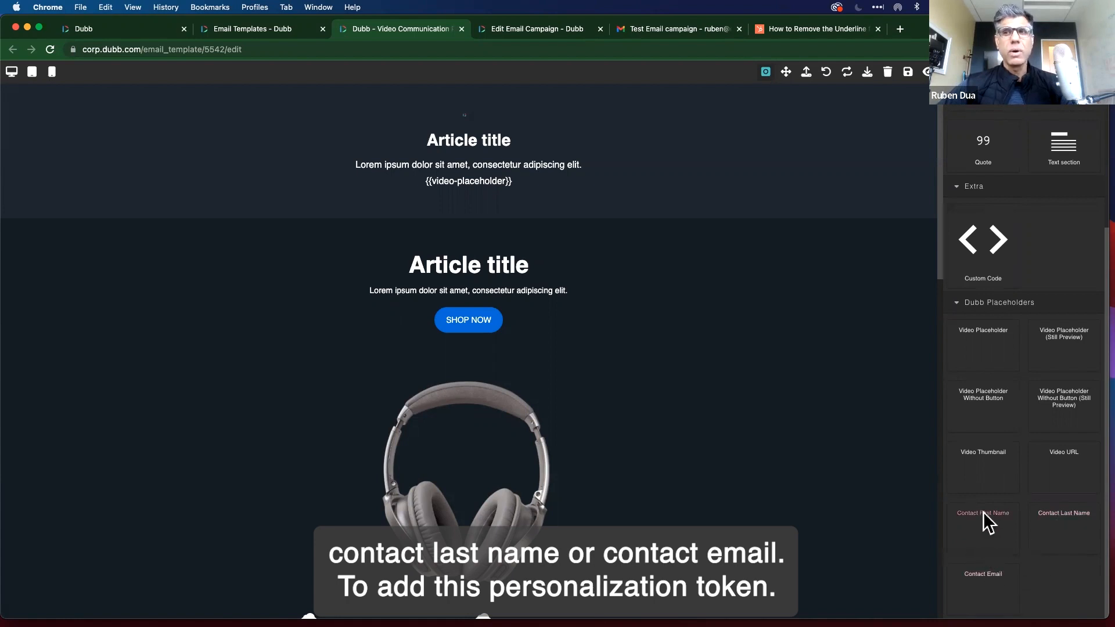
Place the Contact First Name placeholder above the top text with default value 'Hi'.
{"action": "left_click_drag", "start_coordinate": [982, 514], "coordinate": [514, 159]}
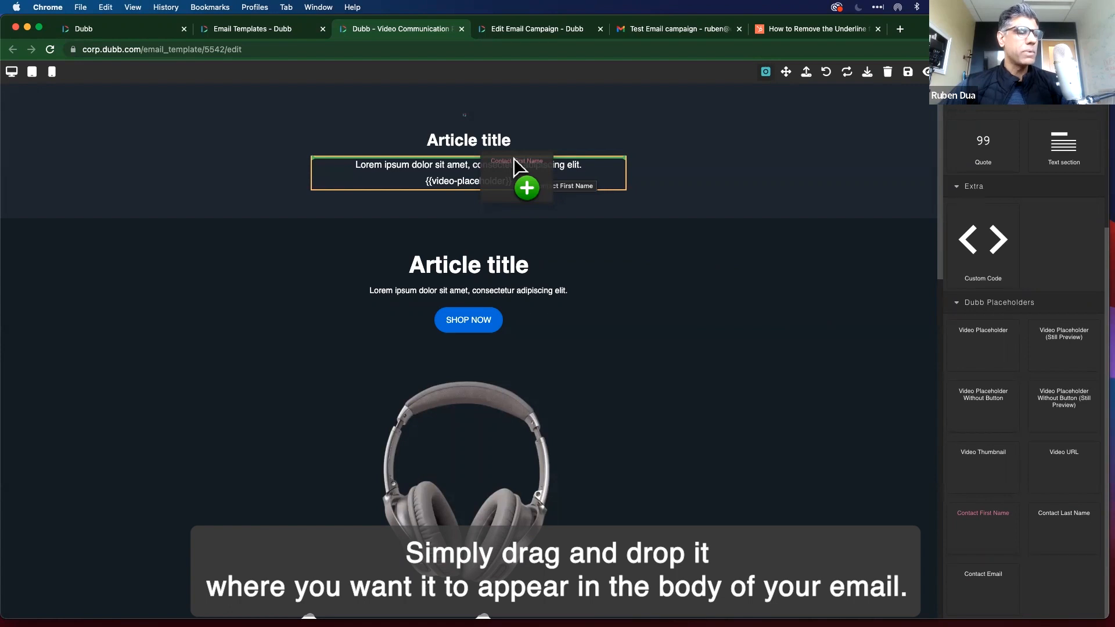
{"action": "left_click_drag", "start_coordinate": [513, 158], "coordinate": [514, 158]}
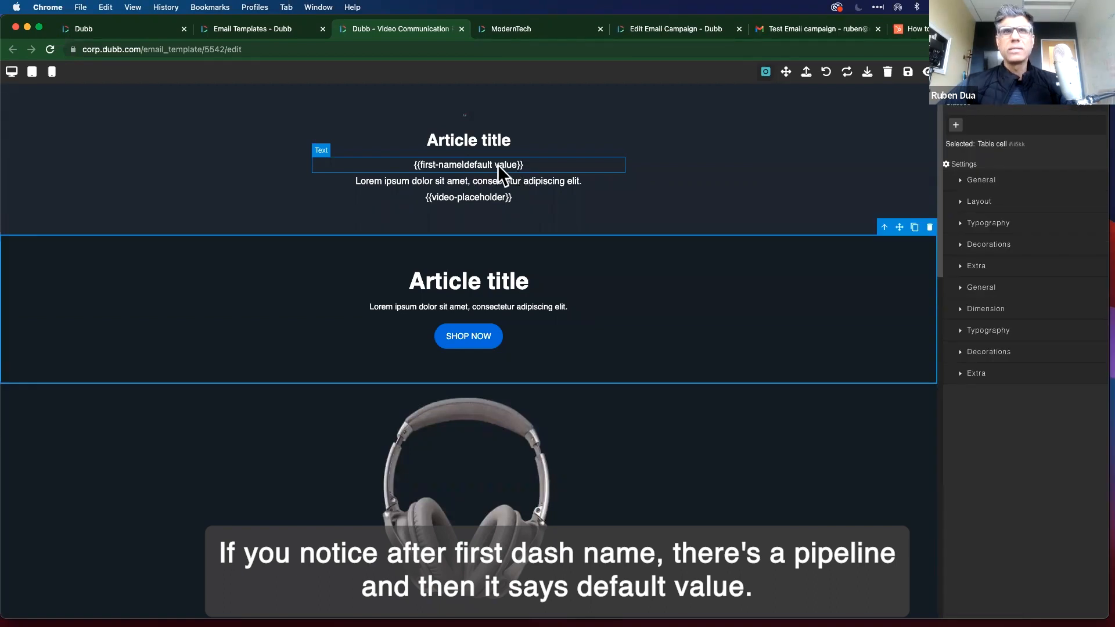
{"action": "left_click", "coordinate": [497, 165]}
{"action": "double_click", "coordinate": [478, 165]}
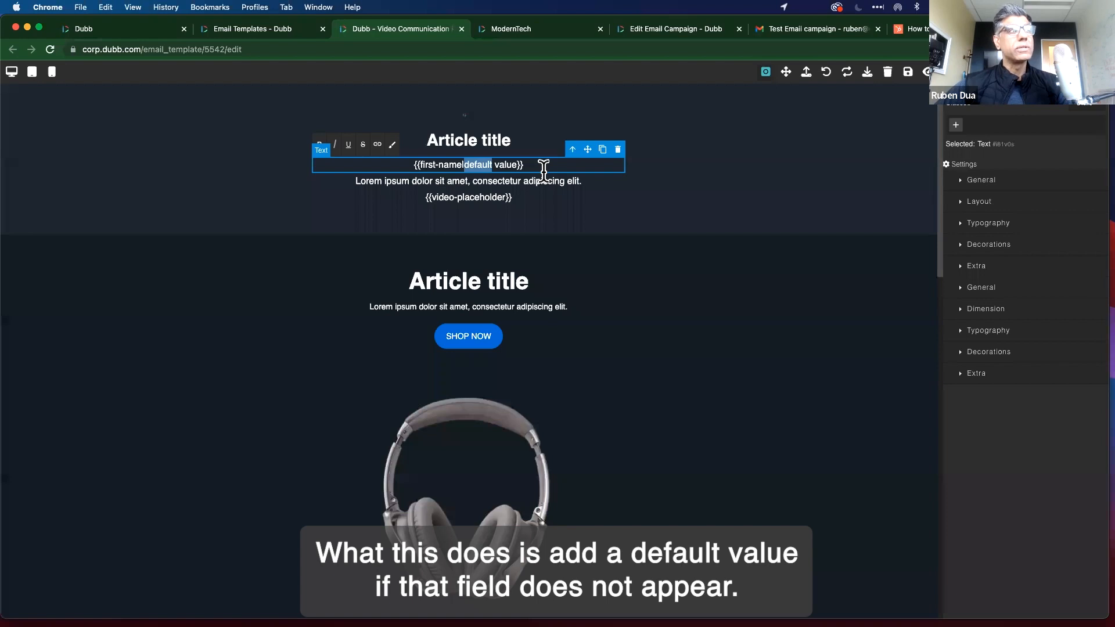
{"action": "type", "text": "Hi"}
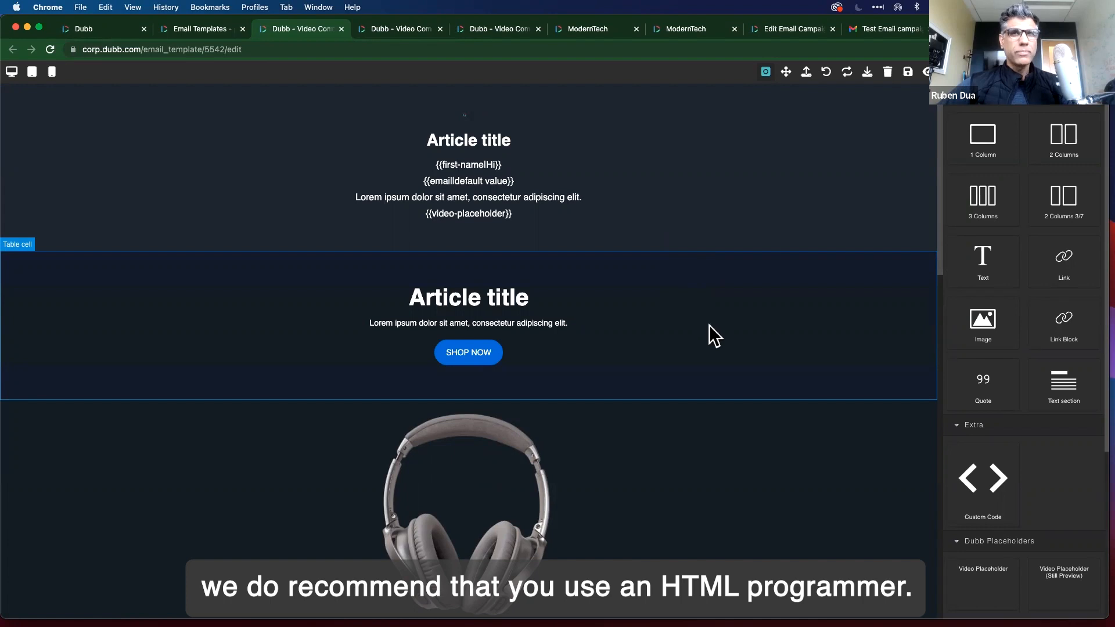
{"action": "scroll", "coordinate": [691, 296], "scroll_direction": "down", "scroll_amount": 1}
{"action": "left_click", "coordinate": [668, 263]}
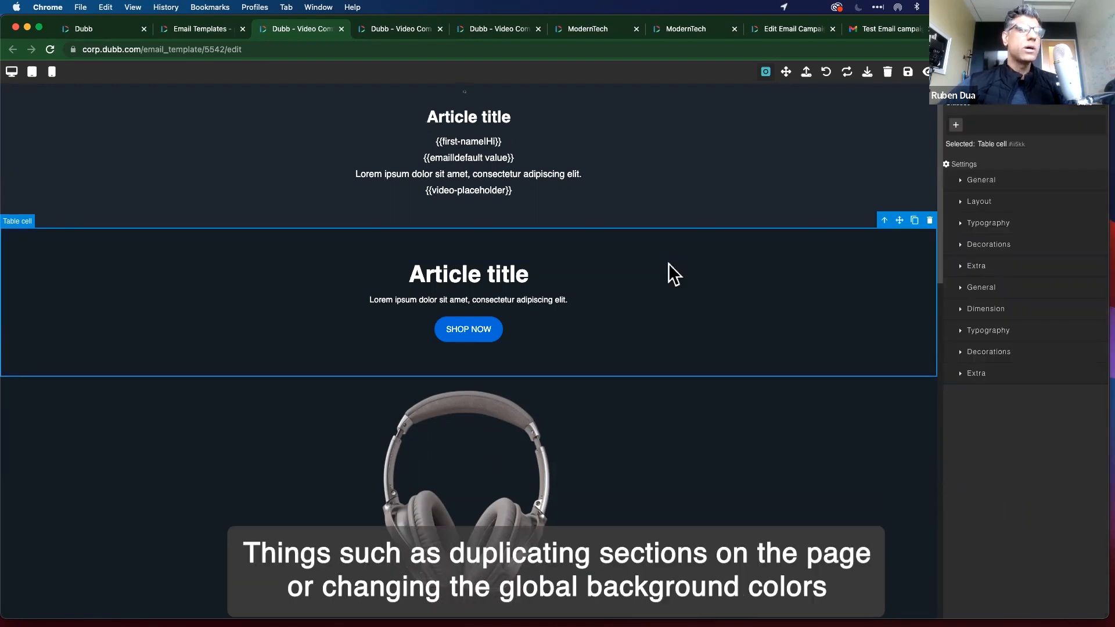
{"action": "scroll", "coordinate": [668, 263], "scroll_direction": "up", "scroll_amount": 1}
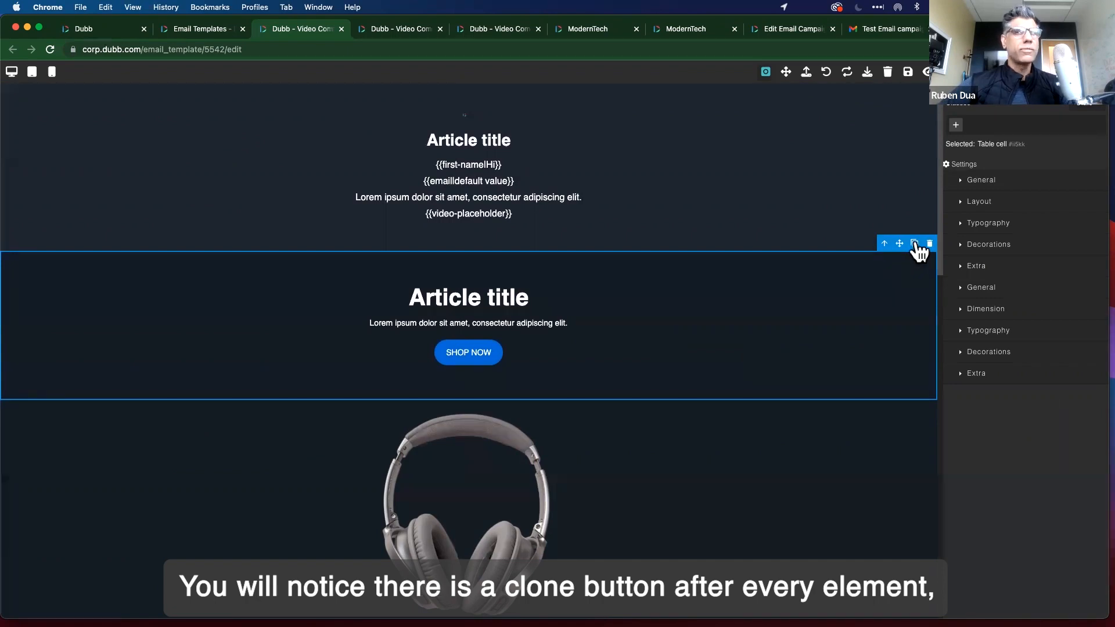
{"action": "left_click", "coordinate": [916, 244]}
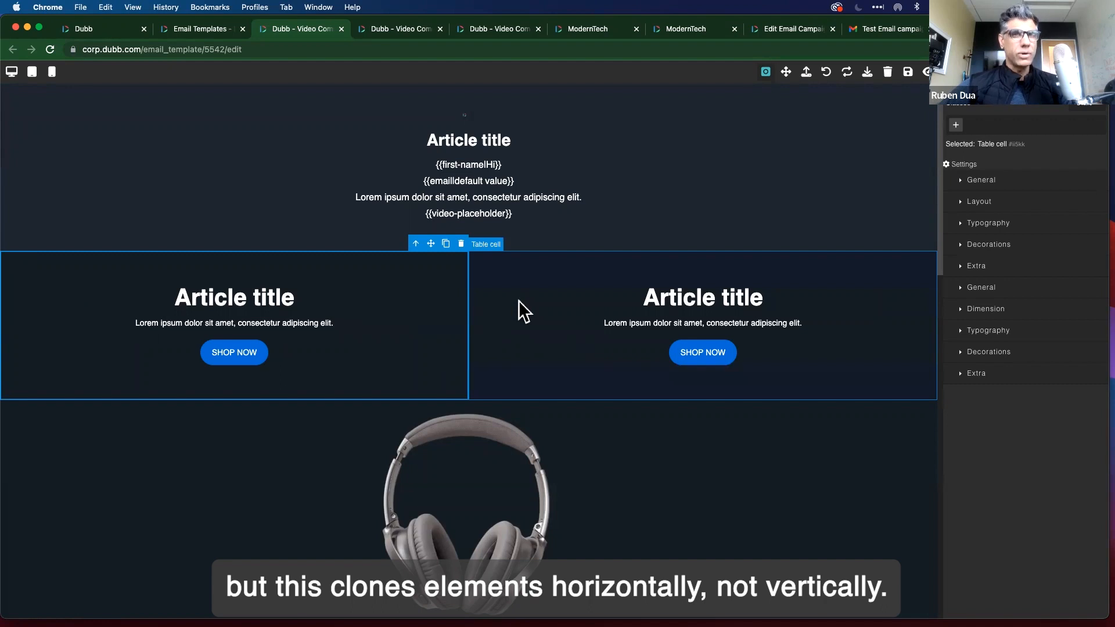
{"action": "key", "text": "super+z"}
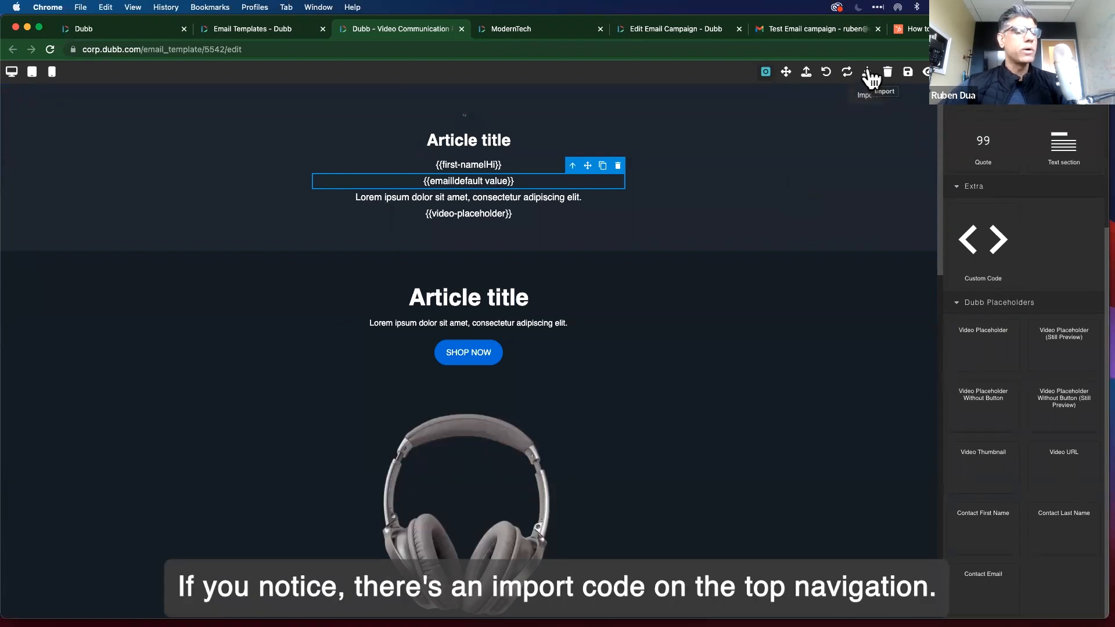
{"action": "left_click", "coordinate": [868, 72]}
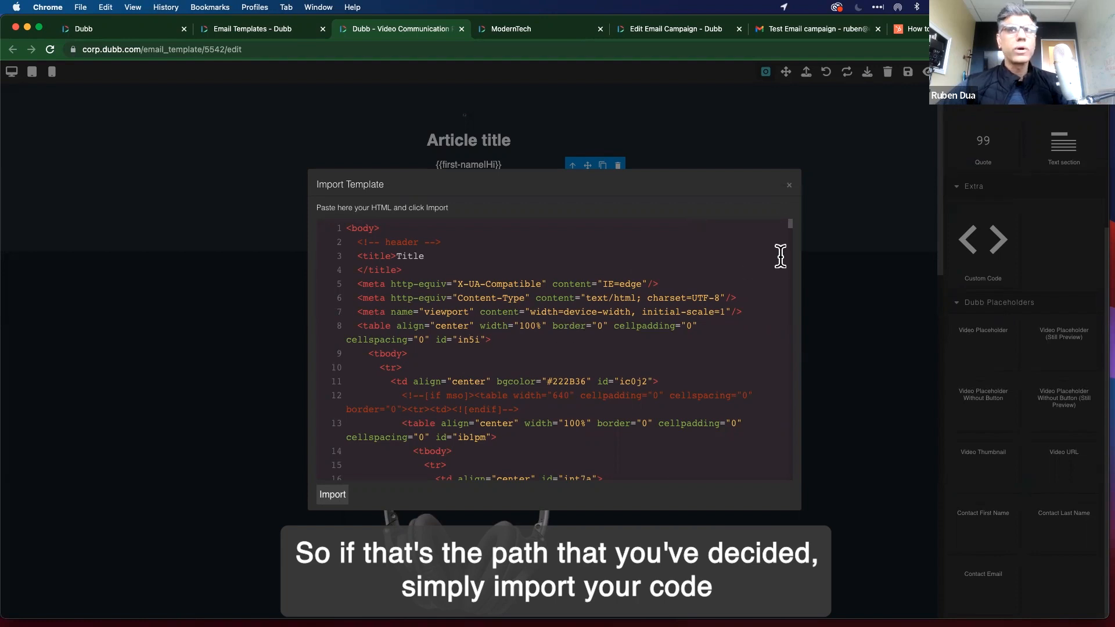
{"action": "left_click", "coordinate": [790, 187]}
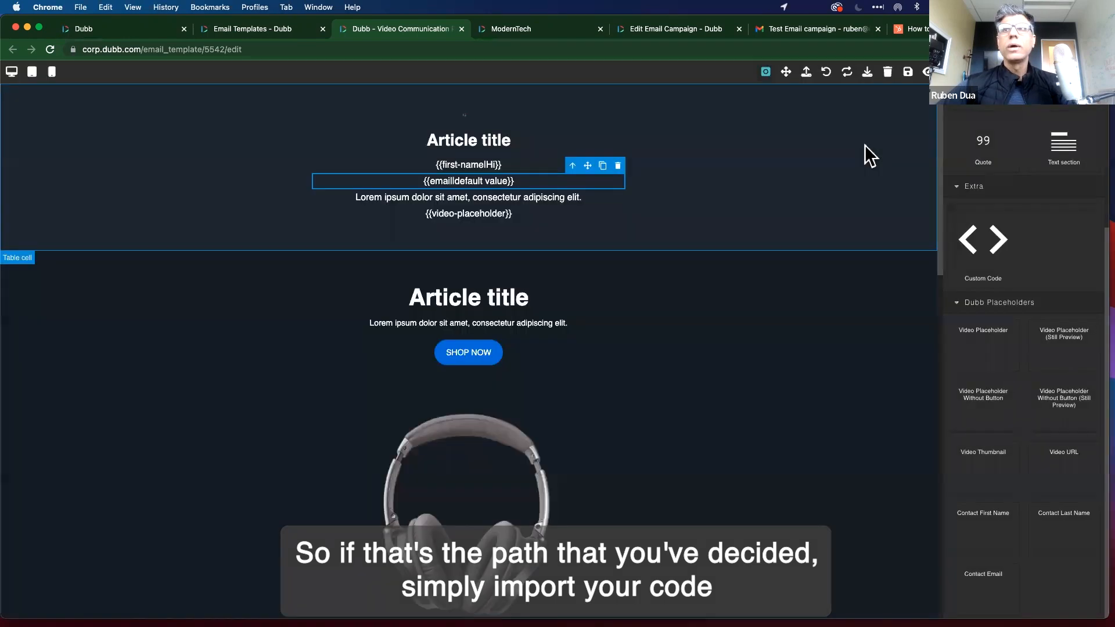
{"action": "left_click", "coordinate": [927, 71]}
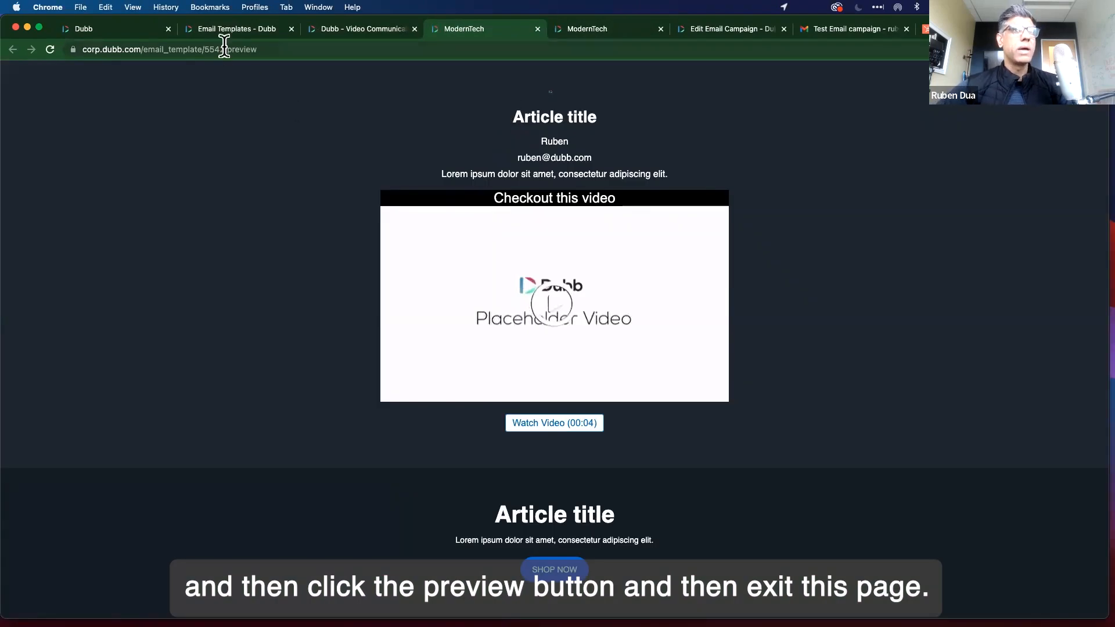
{"action": "left_click", "coordinate": [349, 29]}
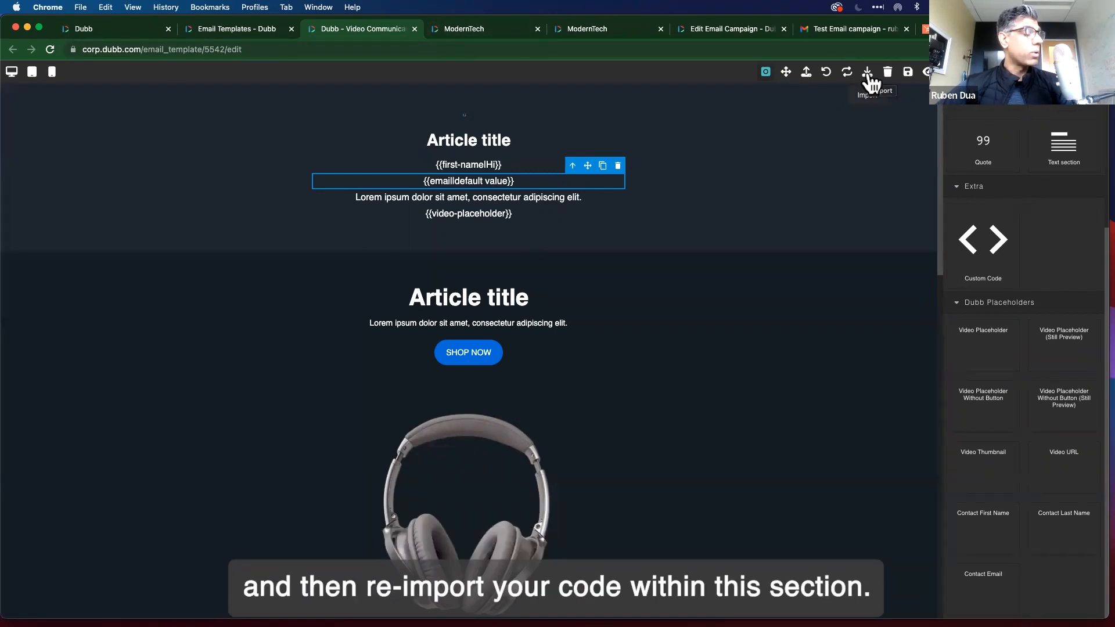
{"action": "left_click", "coordinate": [234, 27]}
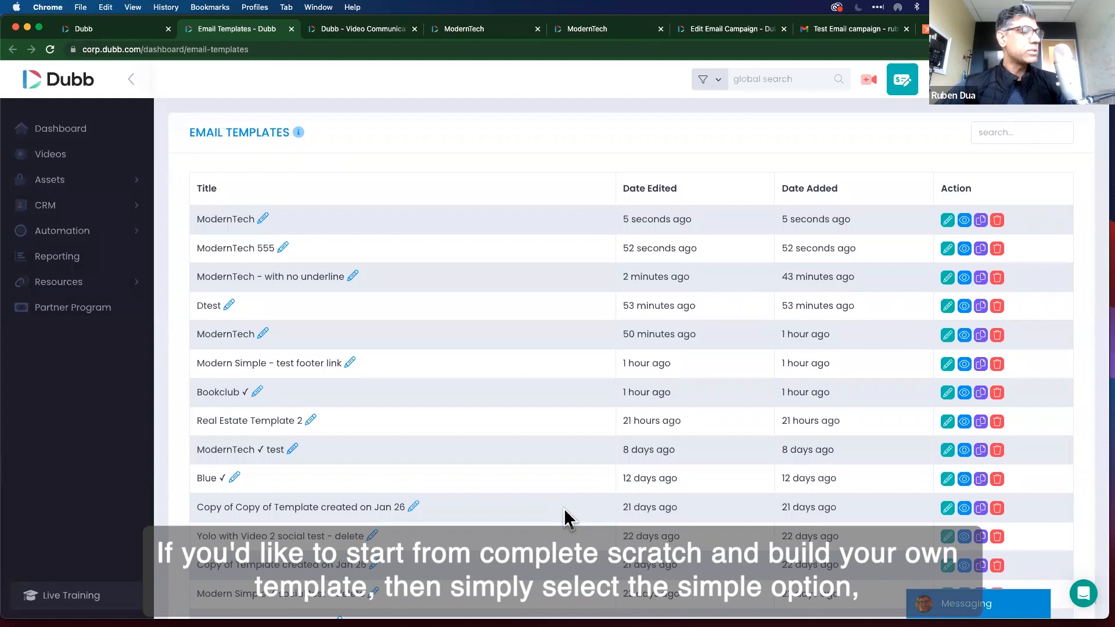
Install the Simple library template and clear all code from its Import Template box.
{"action": "scroll", "coordinate": [564, 517], "scroll_direction": "down", "scroll_amount": 10}
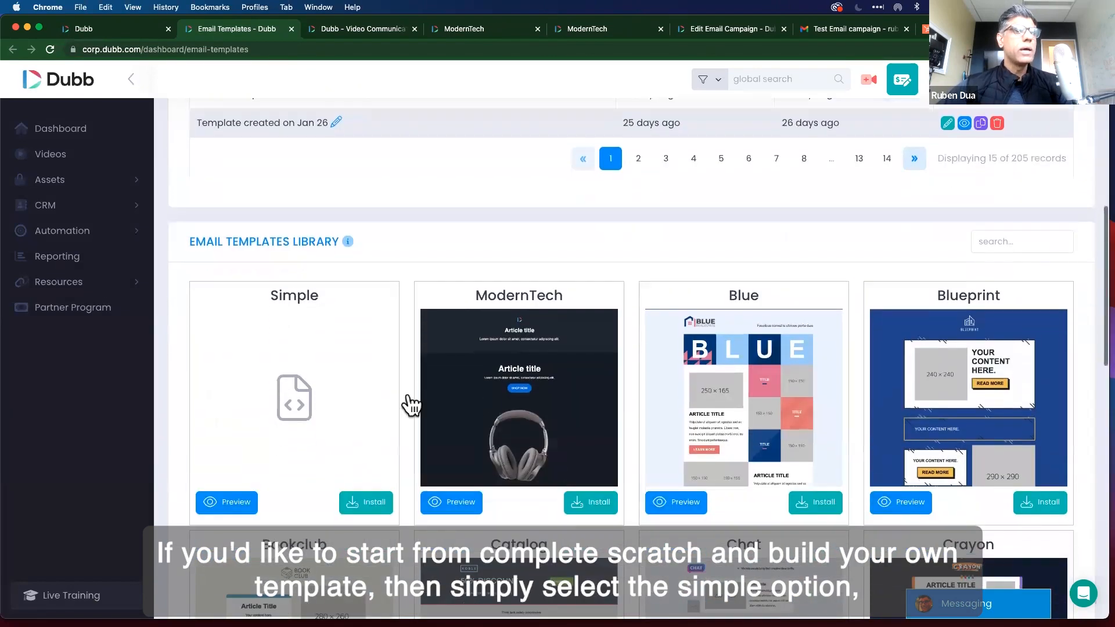
{"action": "left_click", "coordinate": [366, 503]}
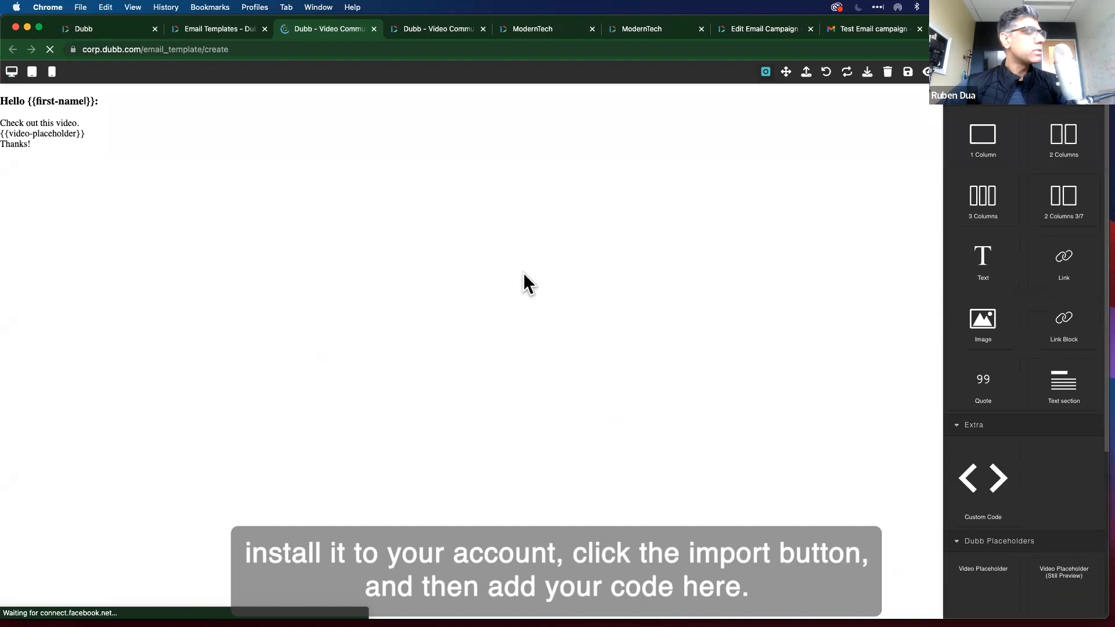
{"action": "left_click", "coordinate": [868, 72]}
{"action": "left_click", "coordinate": [472, 236]}
{"action": "key", "text": "super+a"}
{"action": "key", "text": "BackSpace"}
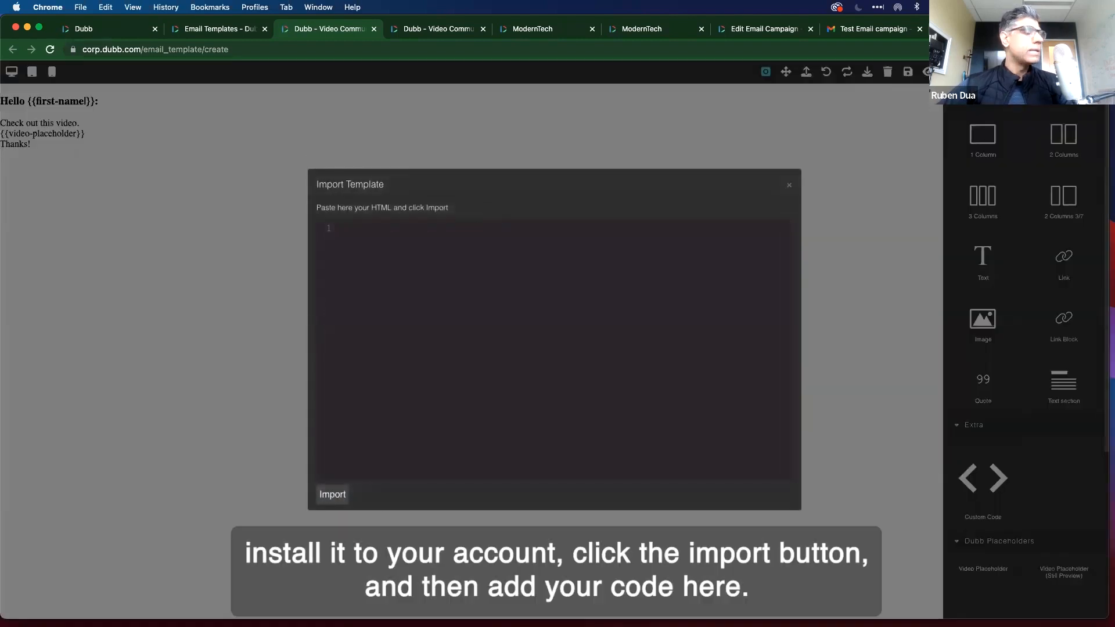